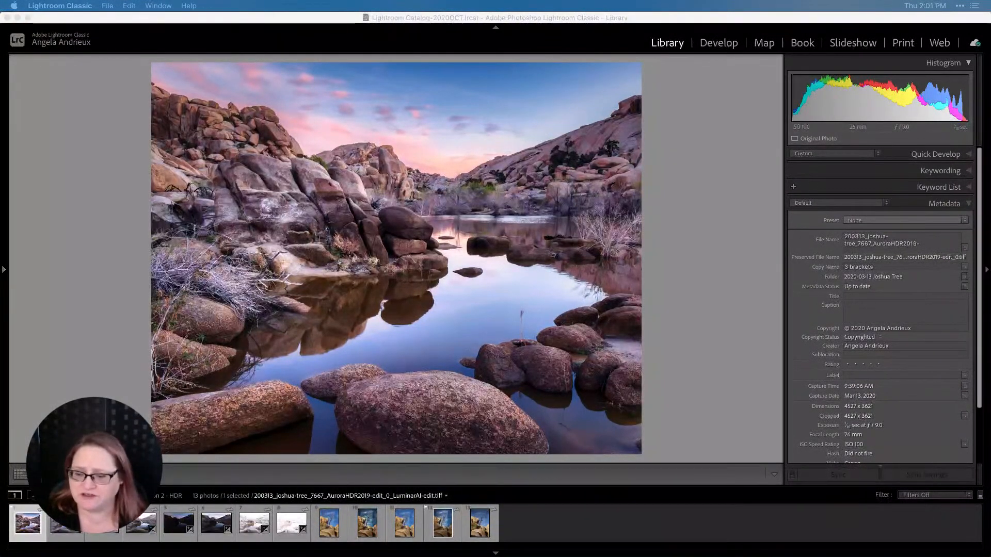
- Review the bracketed exposures from 200313_joshua-tree_7667.CR2 to 200313_joshua-tree_7671.CR2, comparing each frame's brightness and histogram
left_click(142, 526)
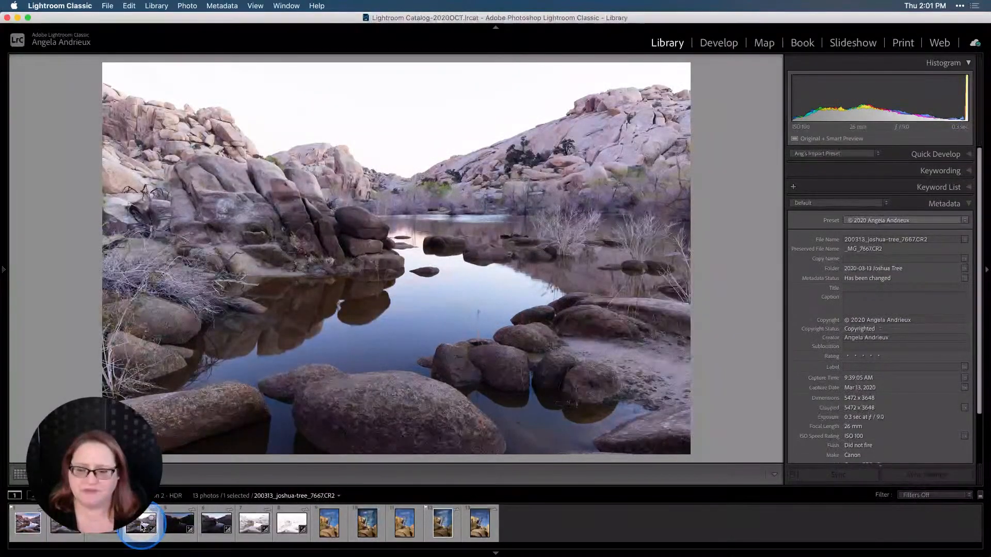
key("Right")
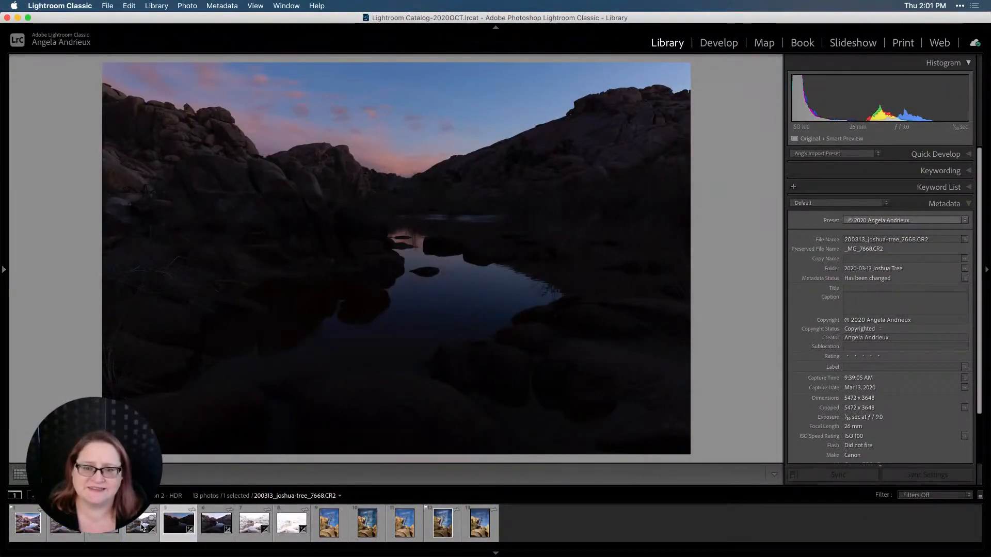
key("Right")
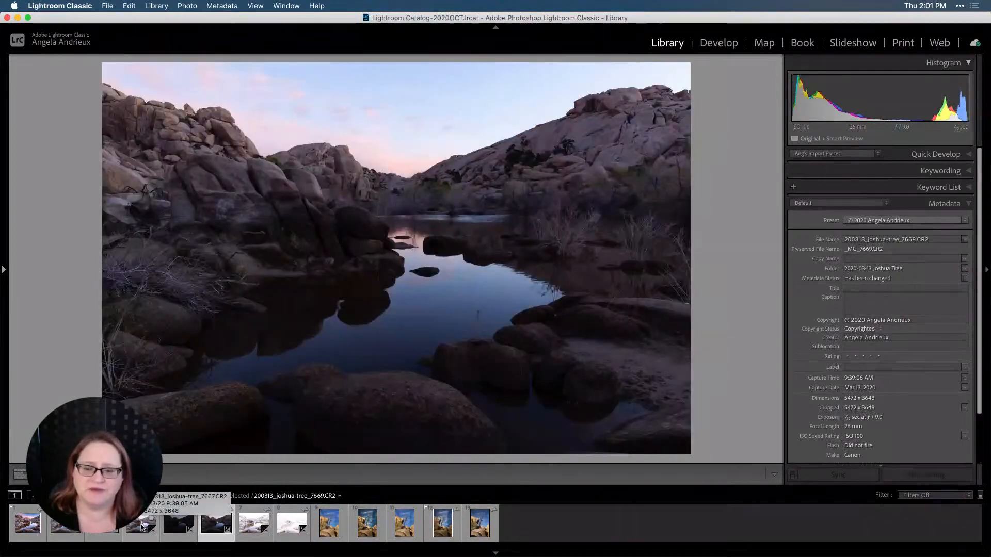
key("Right")
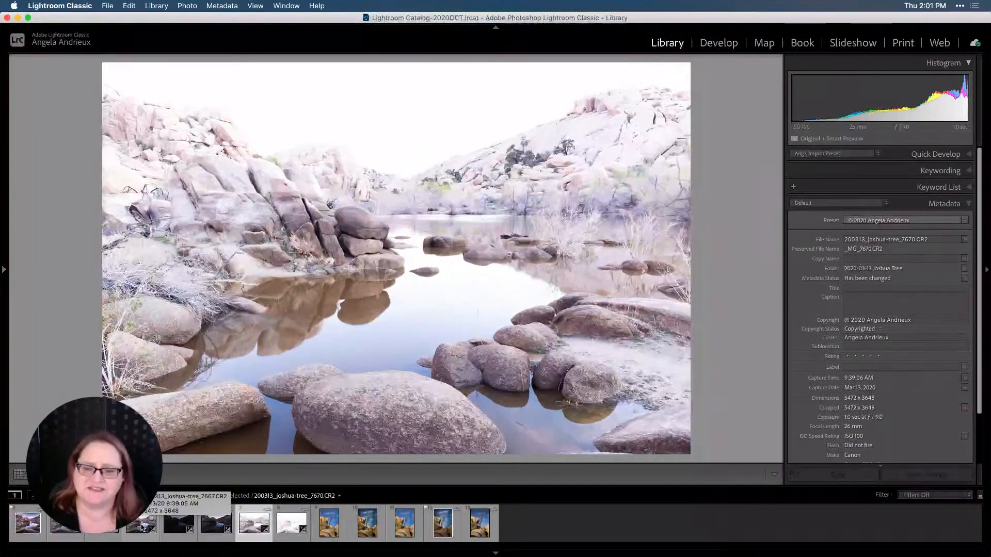
key("Right")
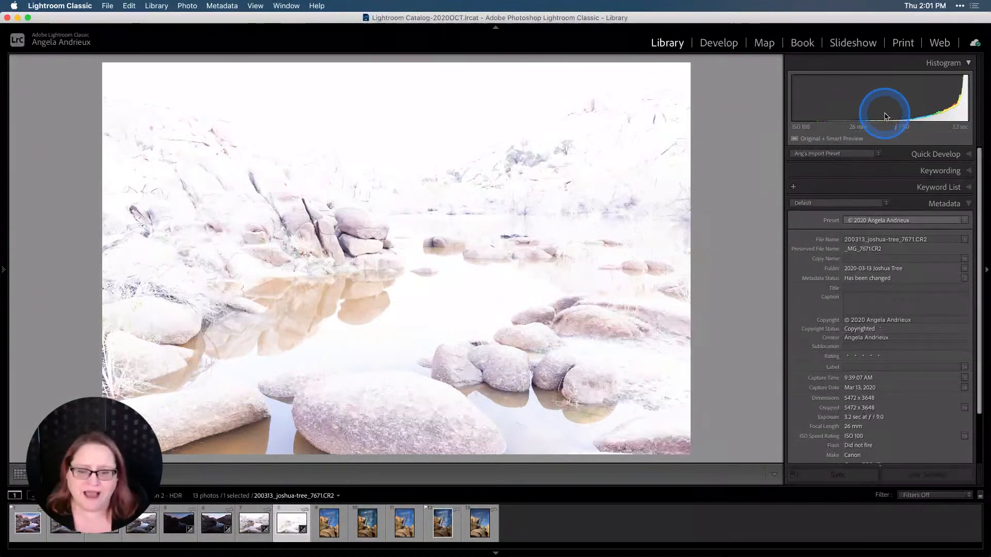
key("Left")
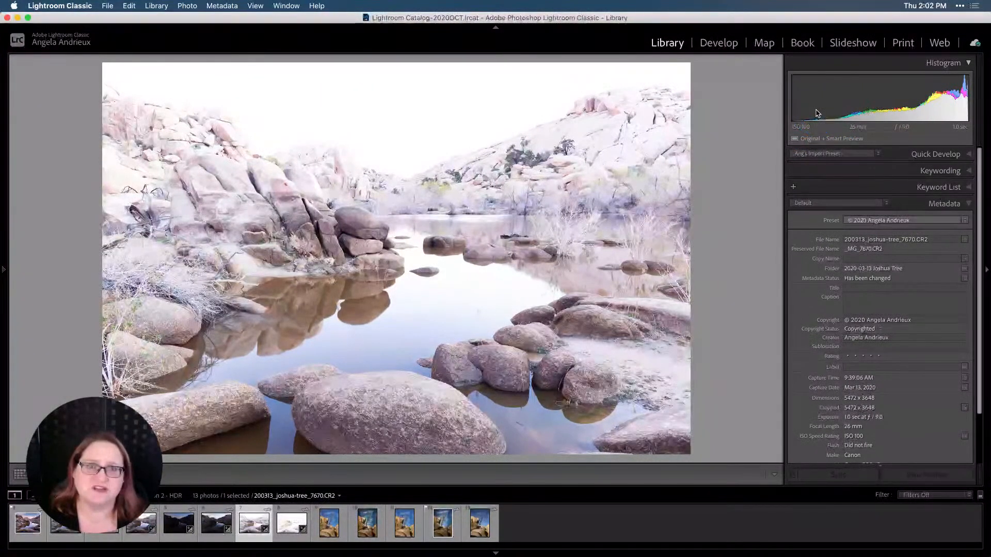
key("Left")
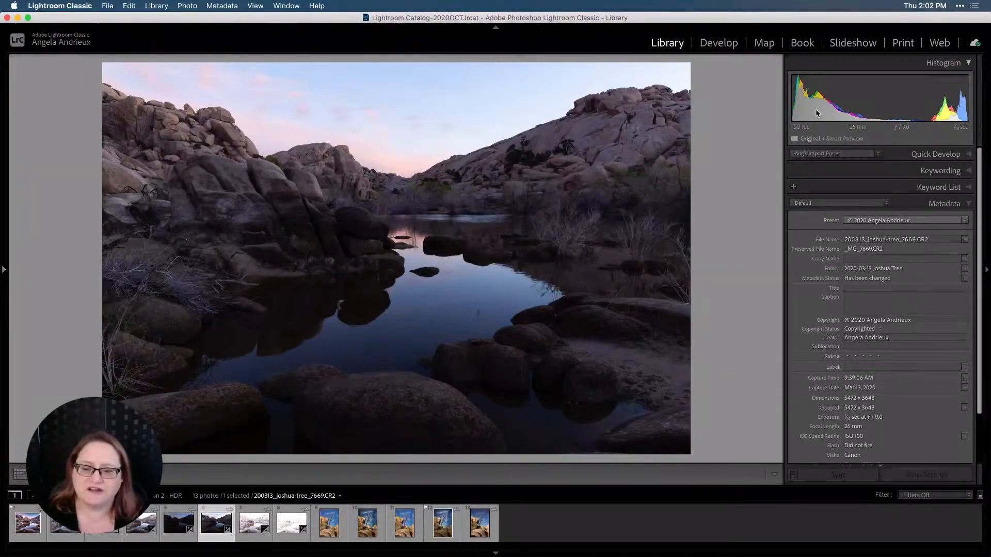
key("Left")
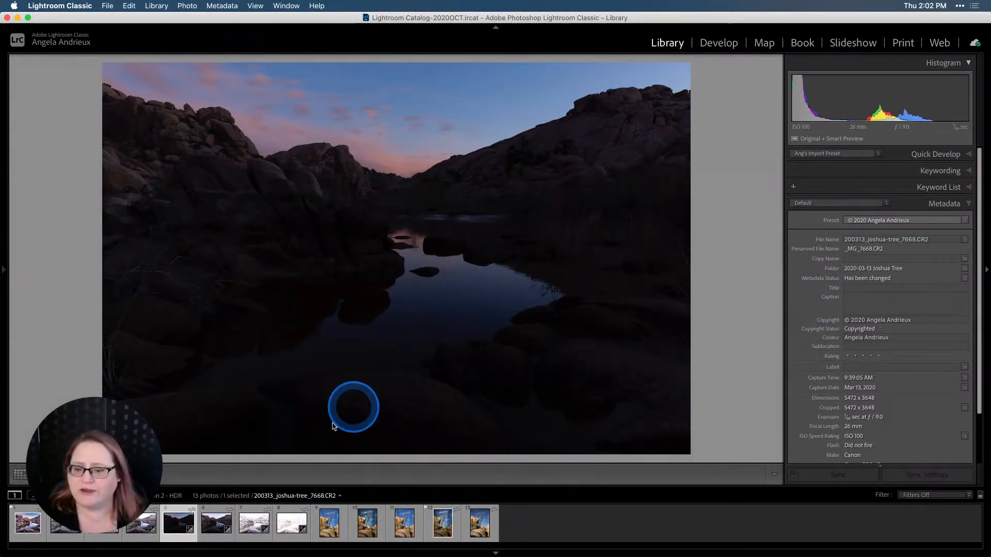
- Select the four brackets 7667 to 7670, and view the four-bracket HDR result 200313_joshua-tree_7667_AuroraHDR2019-edit.tiff
left_click(135, 527)
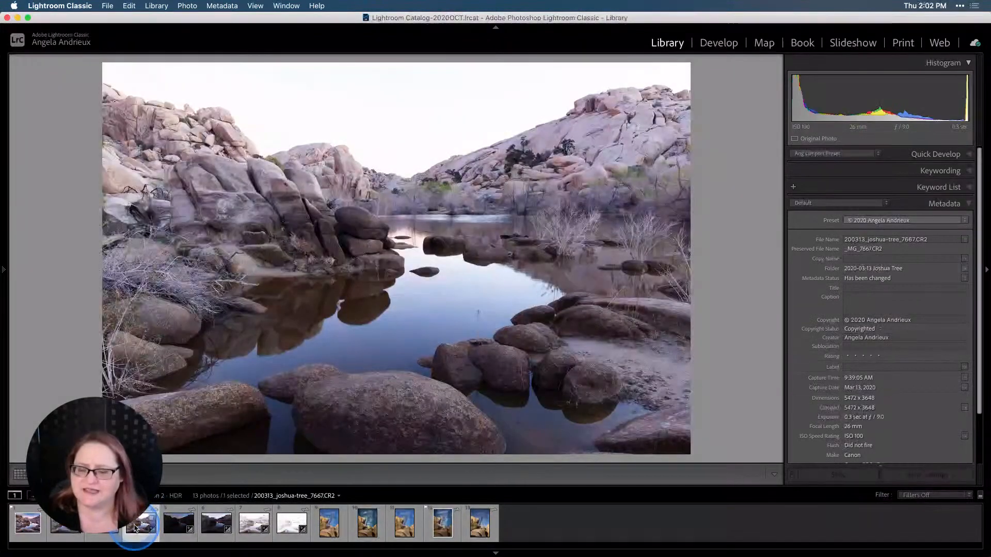
left_click(251, 530, "shift")
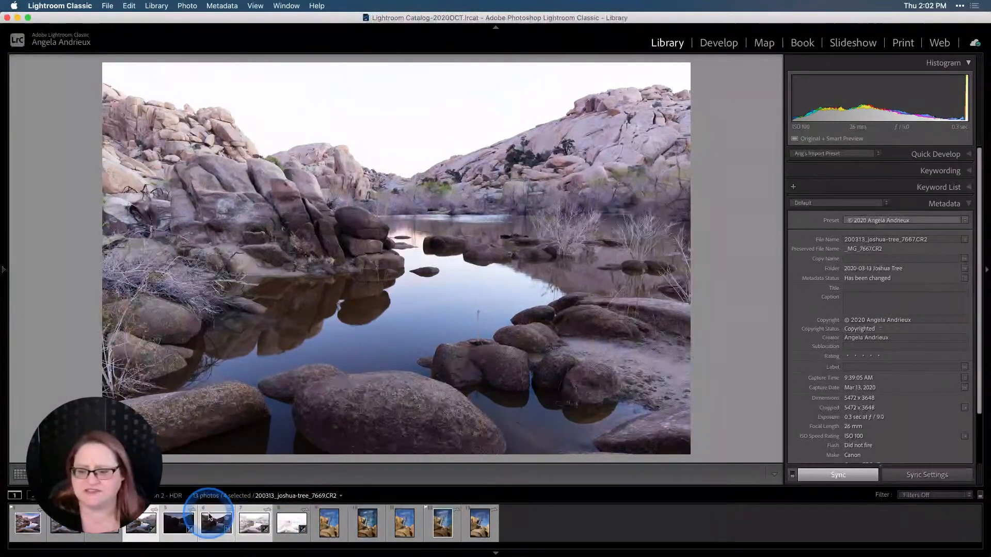
left_click(102, 531)
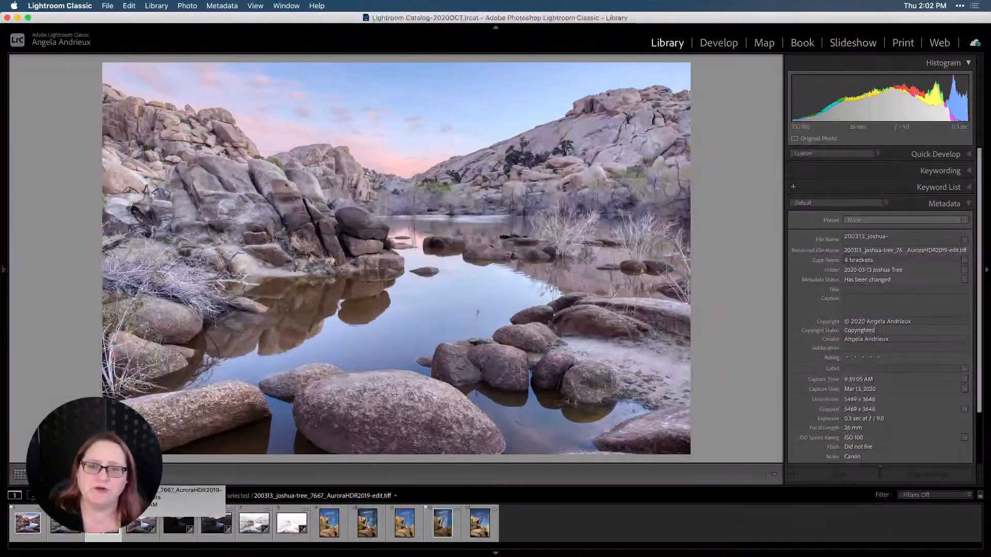
- Select the three brackets 7667 to 7669, and view the HDR result 200313_joshua-tree_7667_AuroraHDR2019-edit_2.tiff
left_click(141, 525)
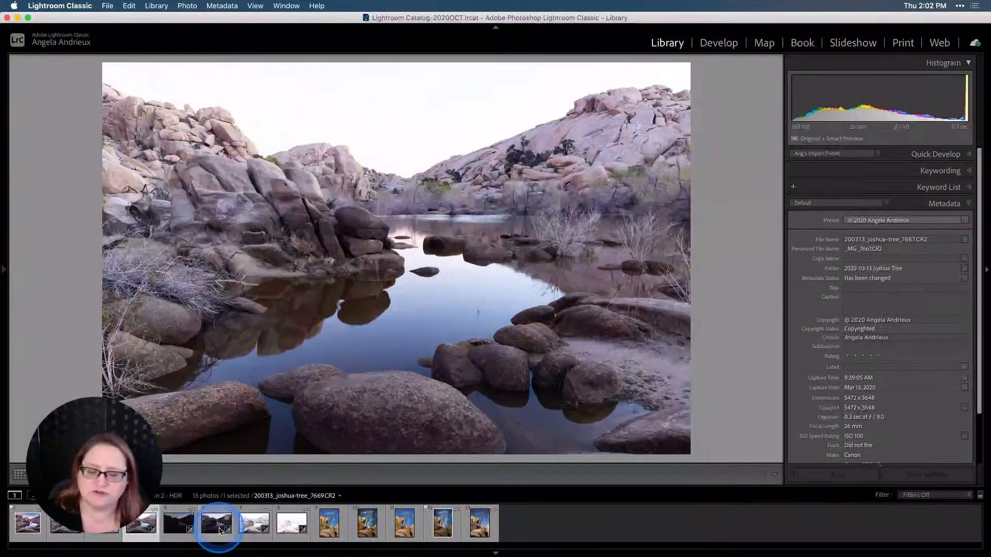
left_click(219, 530, "shift")
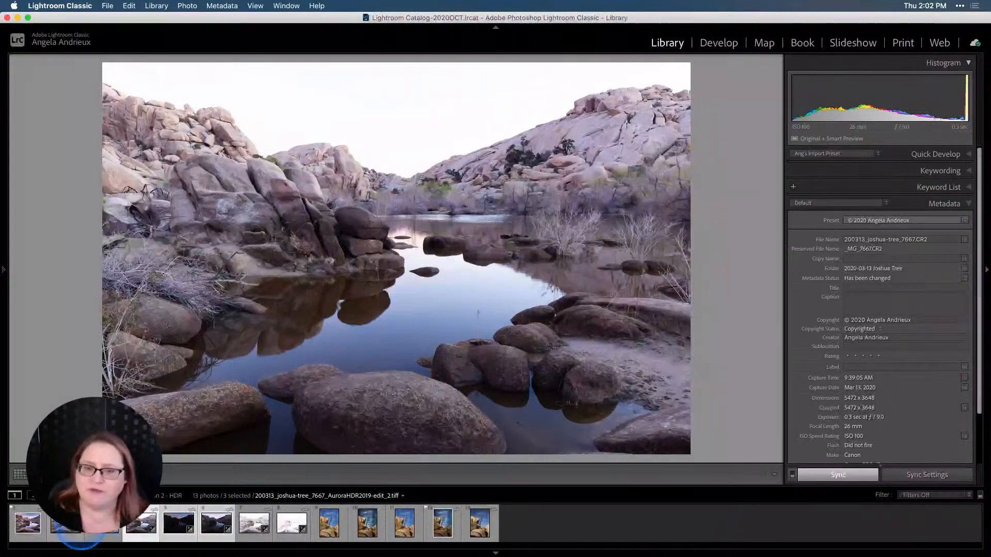
left_click(61, 529)
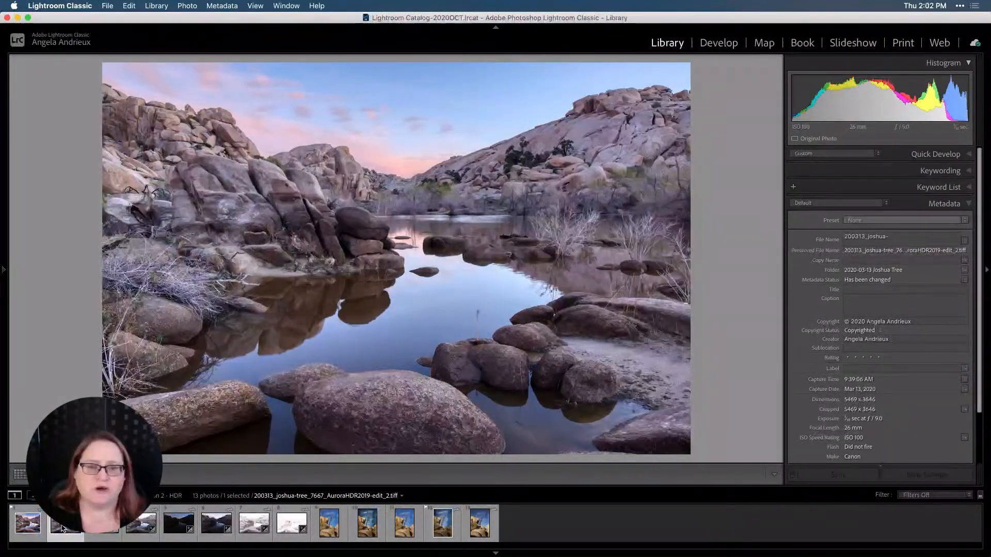
- Compare the four-bracket HDR result with the three-bracket version, ending on the three-bracket image
left_click(114, 532)
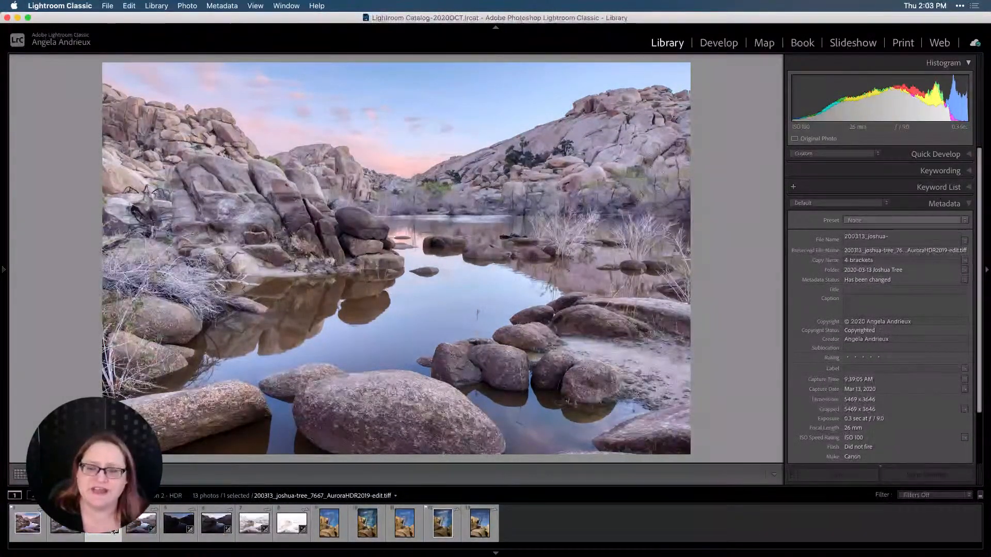
left_click(109, 532)
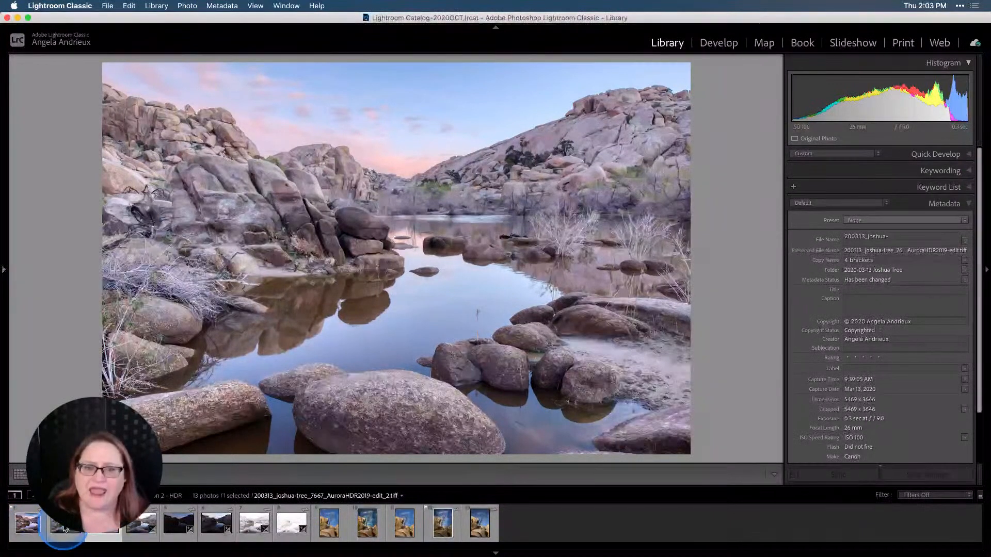
left_click(64, 529)
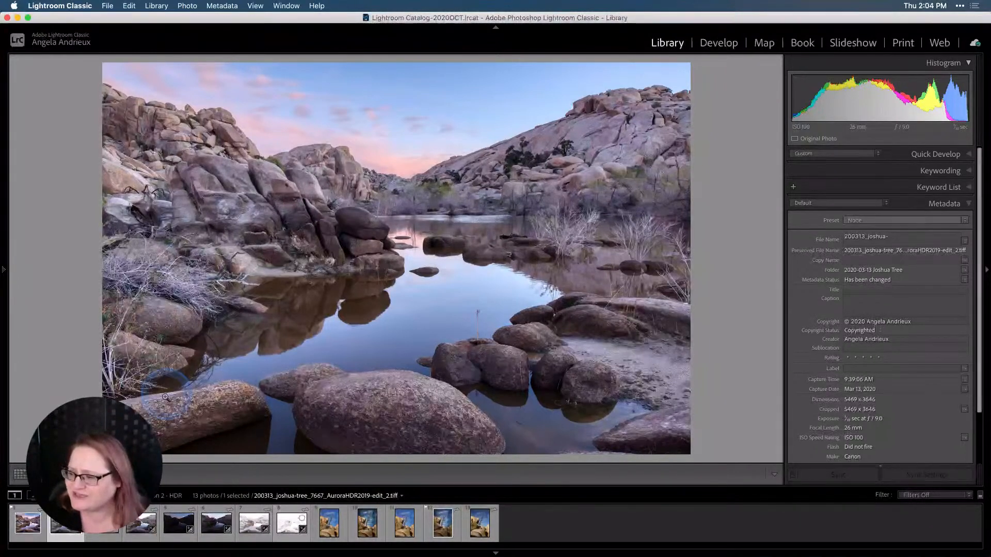
left_click(153, 411)
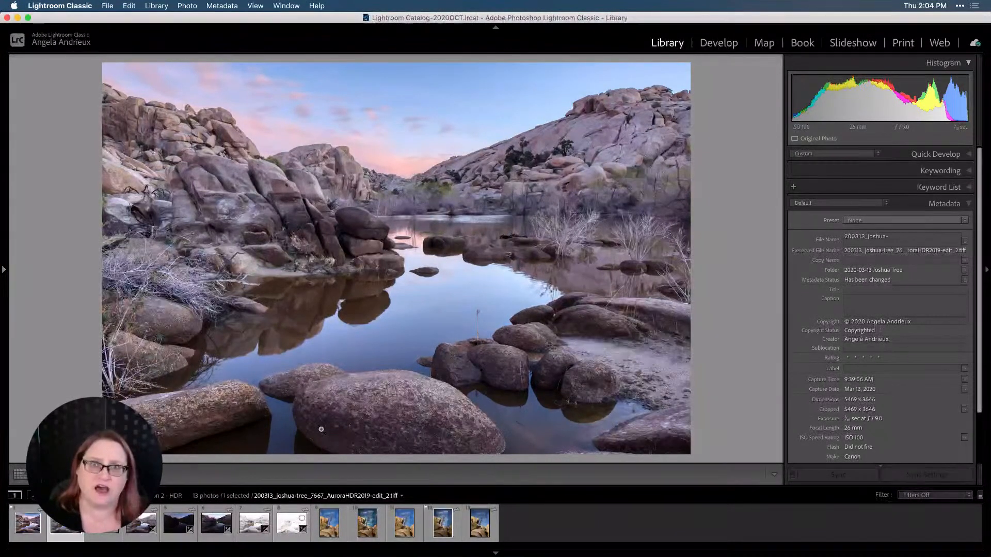
- Select the three exposures 200313_joshua-tree_7667.CR2 to 7669.CR2 and export them to Aurora HDR for merging
left_click(258, 529)
left_click(206, 536)
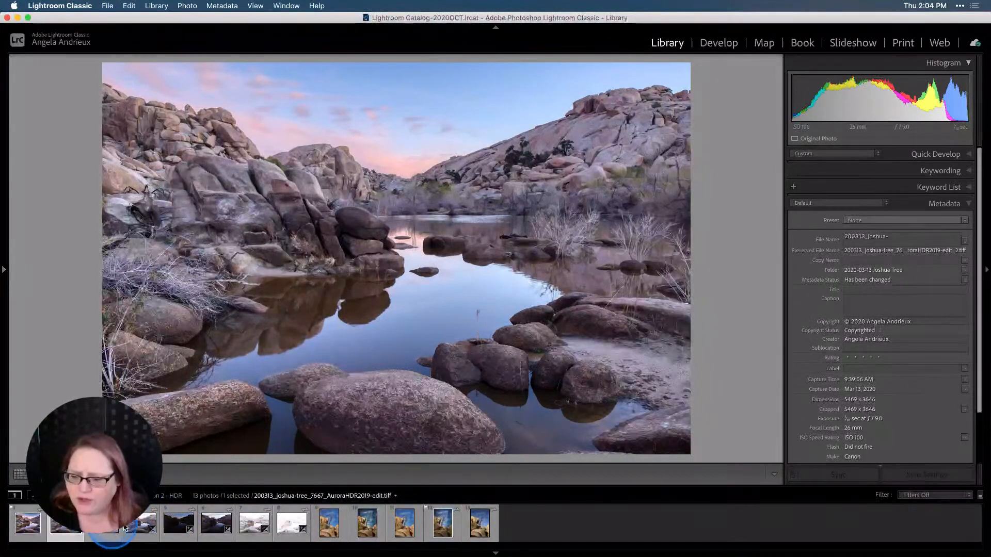
left_click(148, 529)
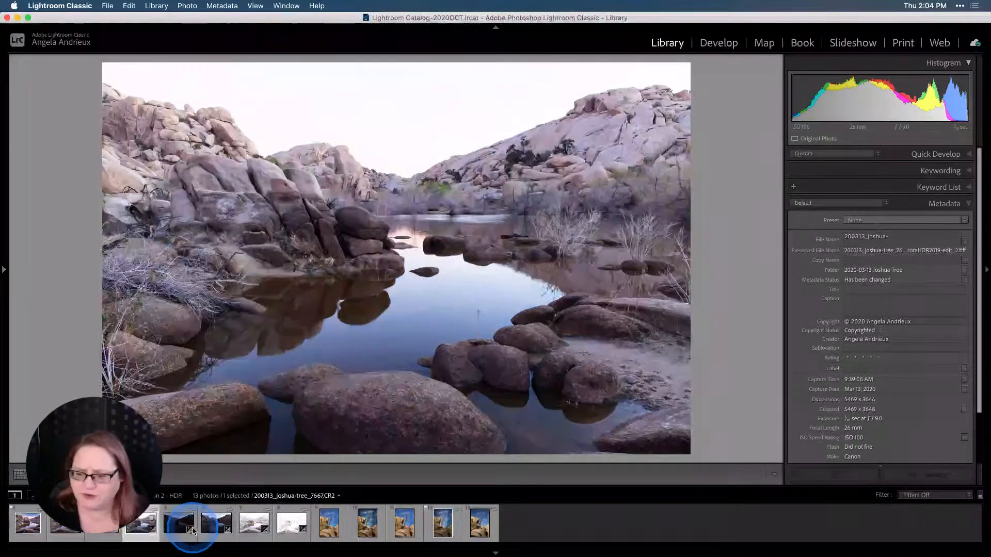
left_click(217, 529, "shift")
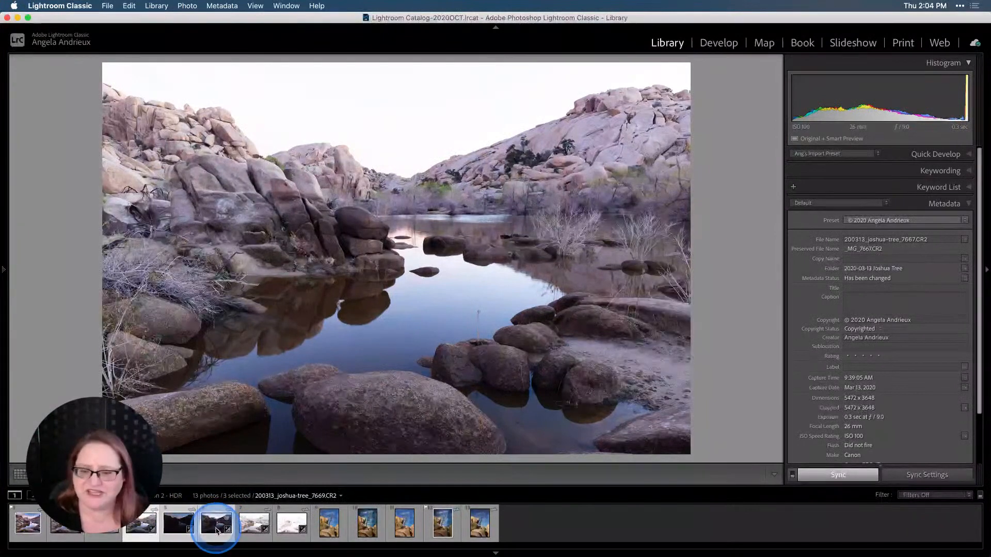
left_click(180, 529)
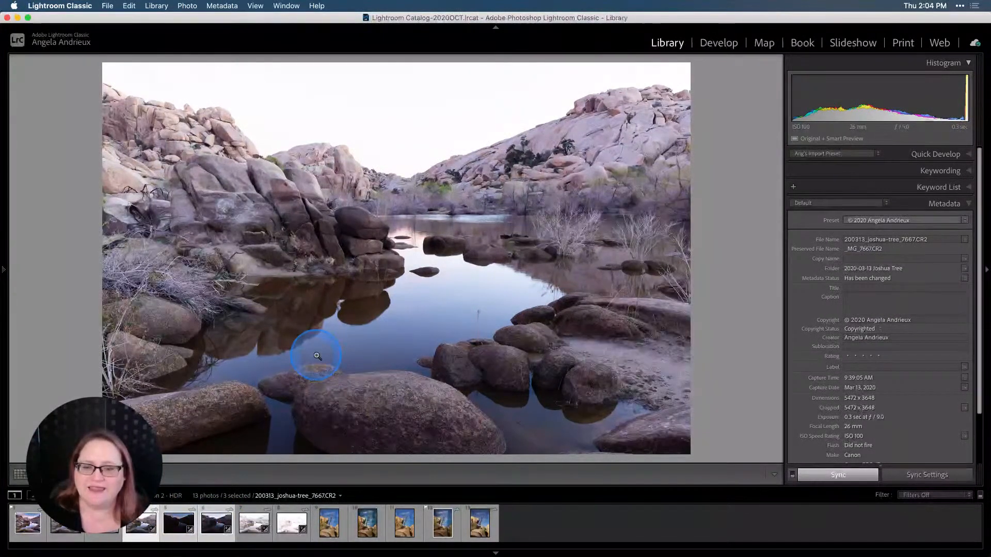
left_click(217, 527)
right_click(217, 526)
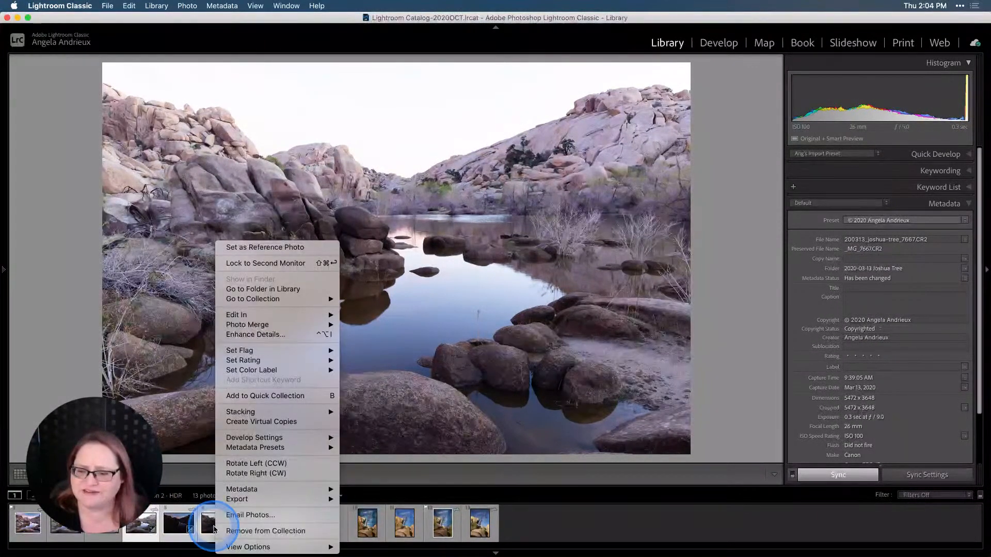
mouse_move(251, 501)
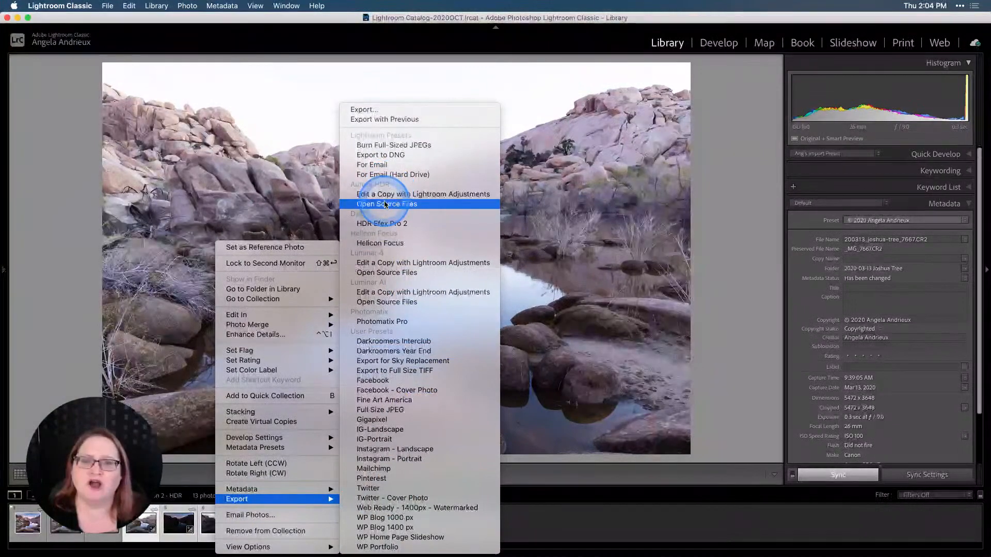
left_click(388, 195)
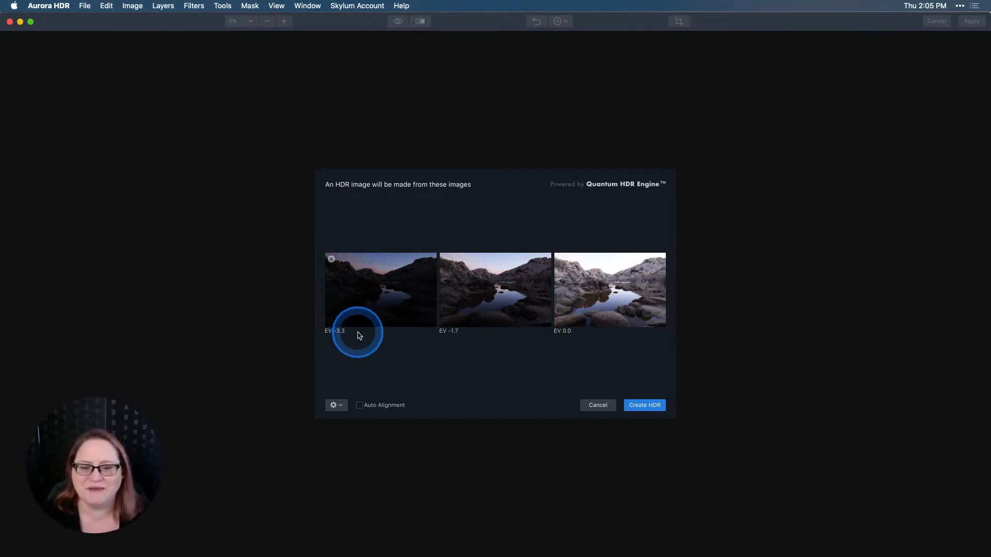
- Turn on Auto Alignment for the merge, and enable Ghost Reduction with its amount set to Low
left_click(372, 408)
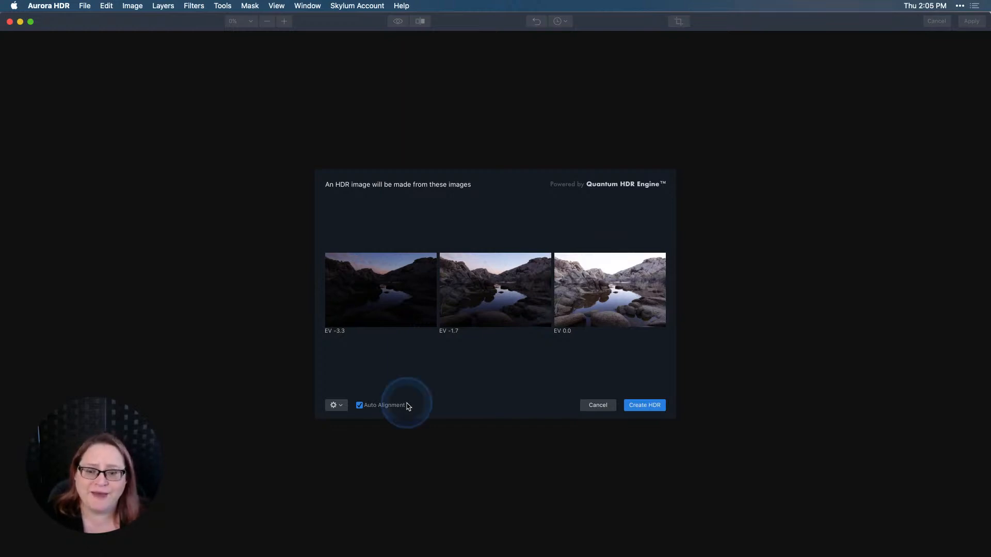
left_click(334, 406)
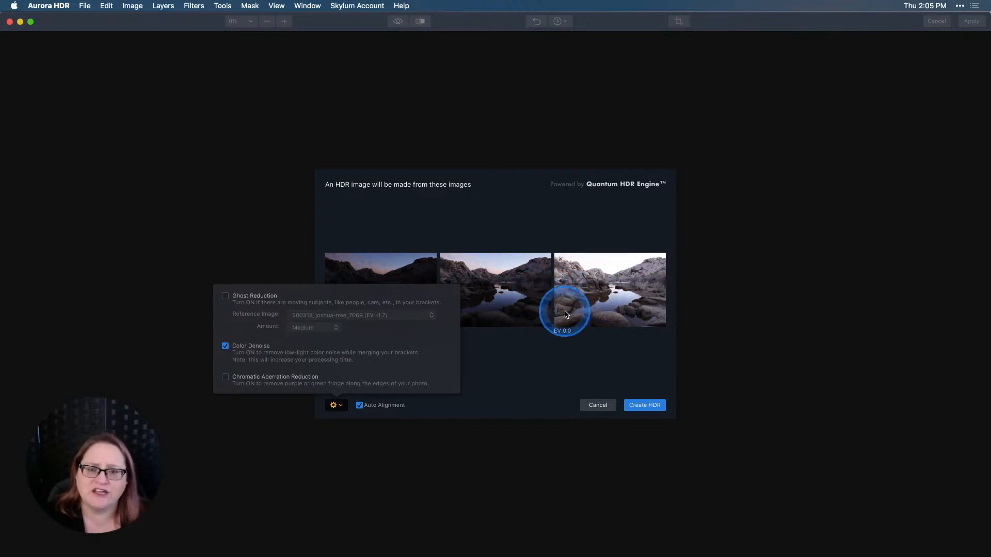
left_click(248, 298)
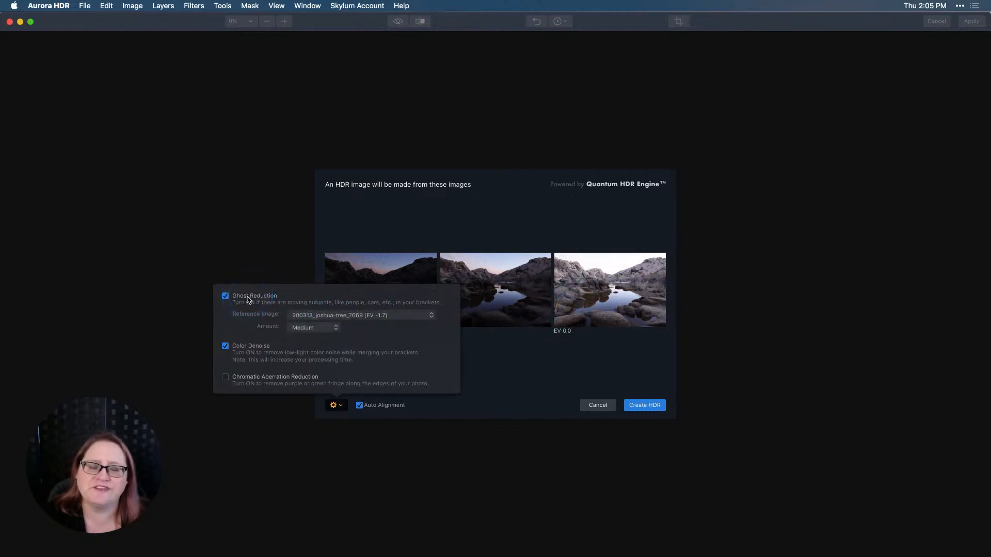
left_click(307, 330)
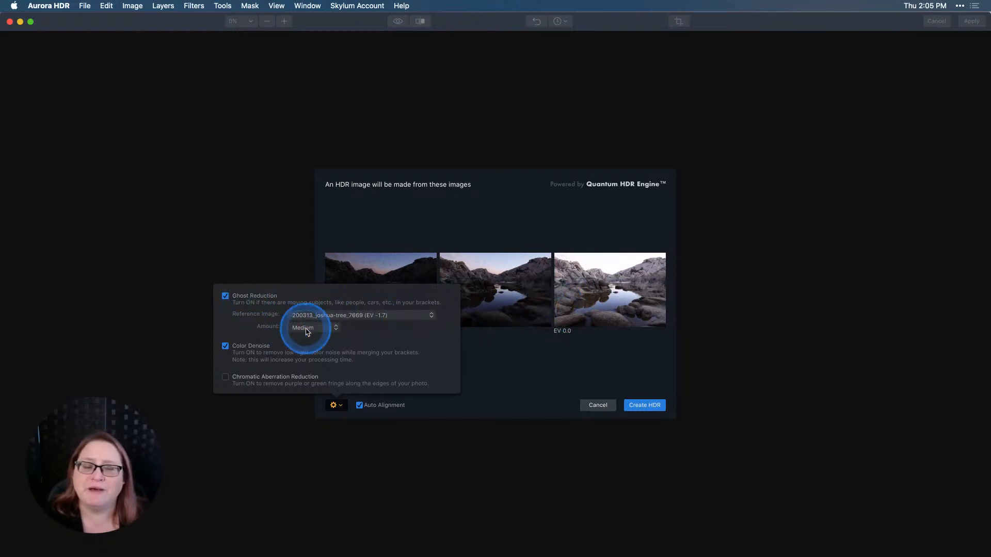
left_click(306, 331)
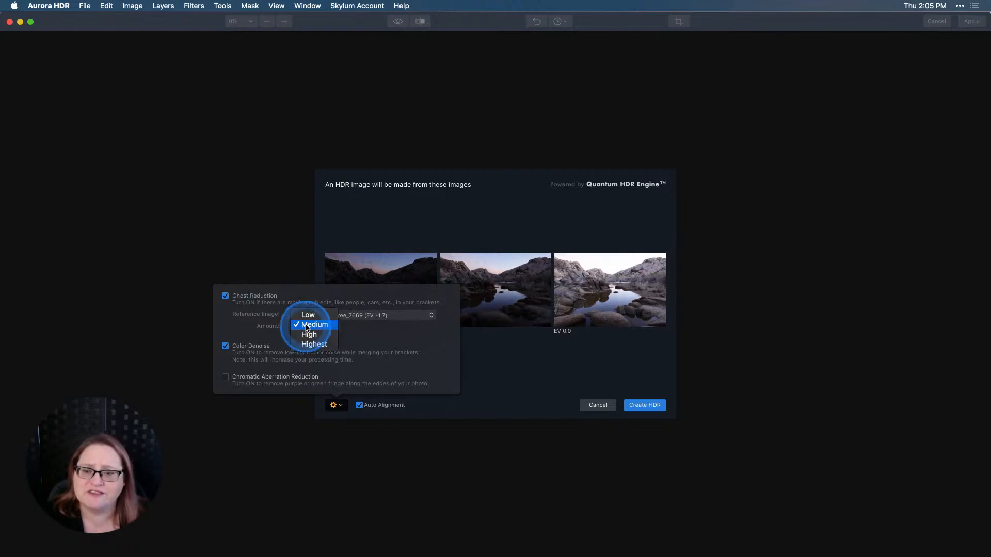
left_click(309, 317)
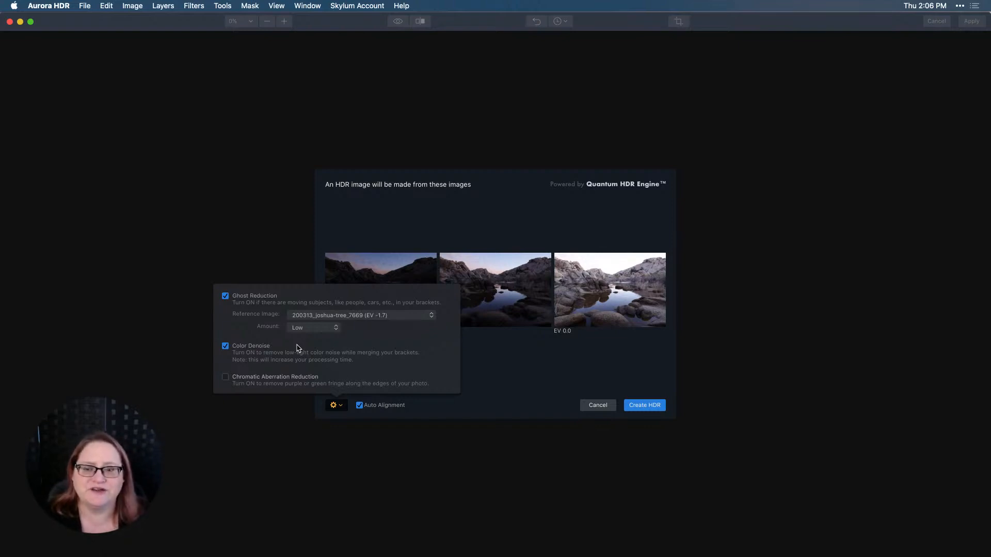
- Enable Chromatic Aberration Reduction and create the HDR image from the three brackets
left_click(225, 377)
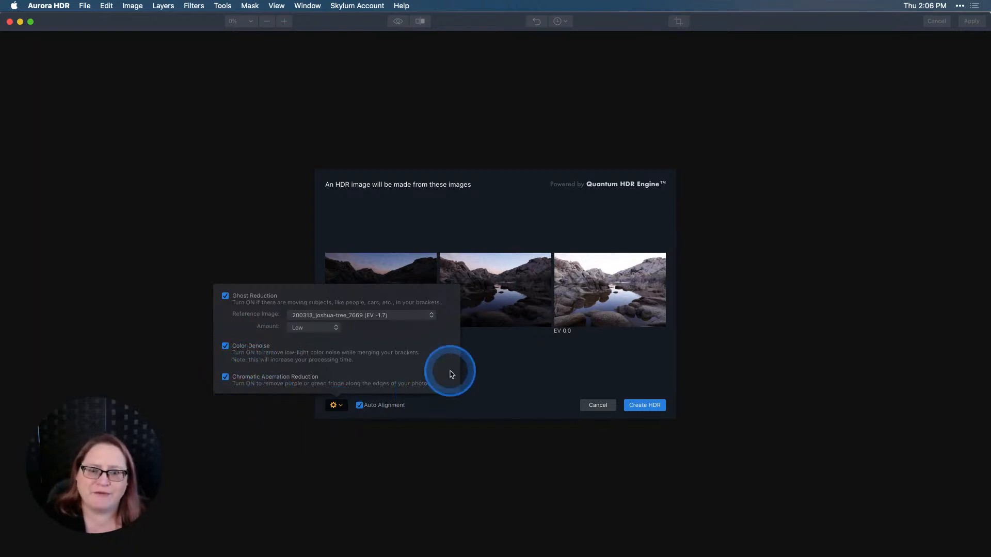
left_click(531, 382)
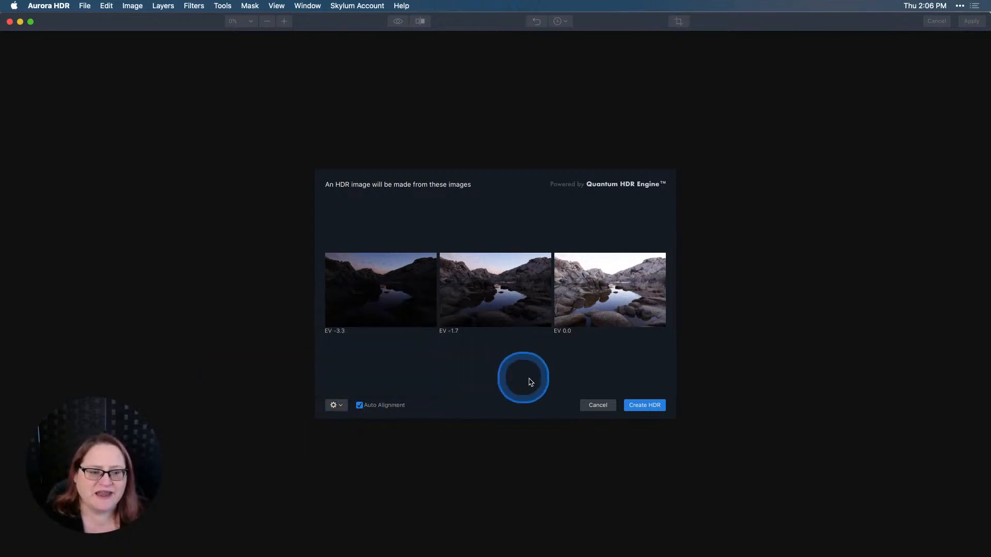
left_click(644, 405)
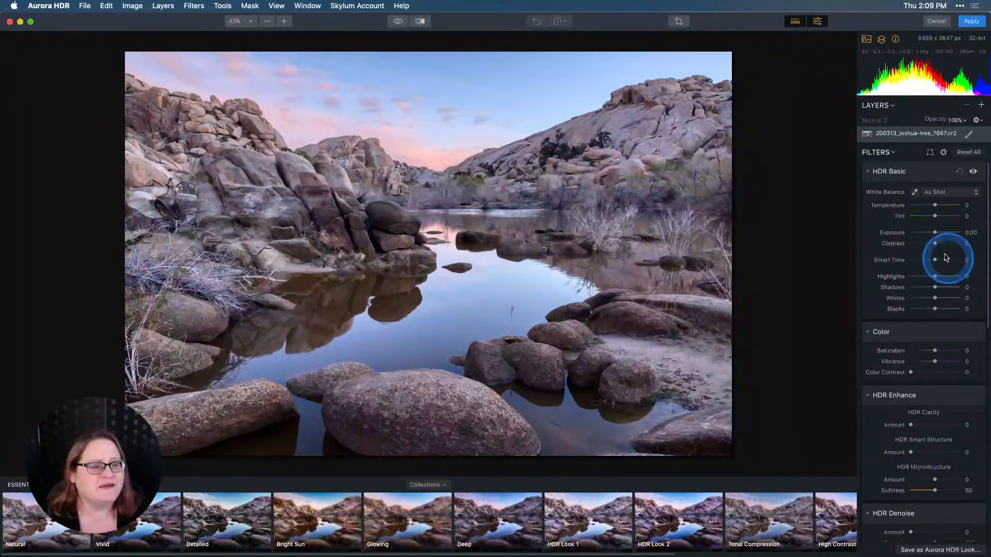
scroll(893, 450, "down", 3)
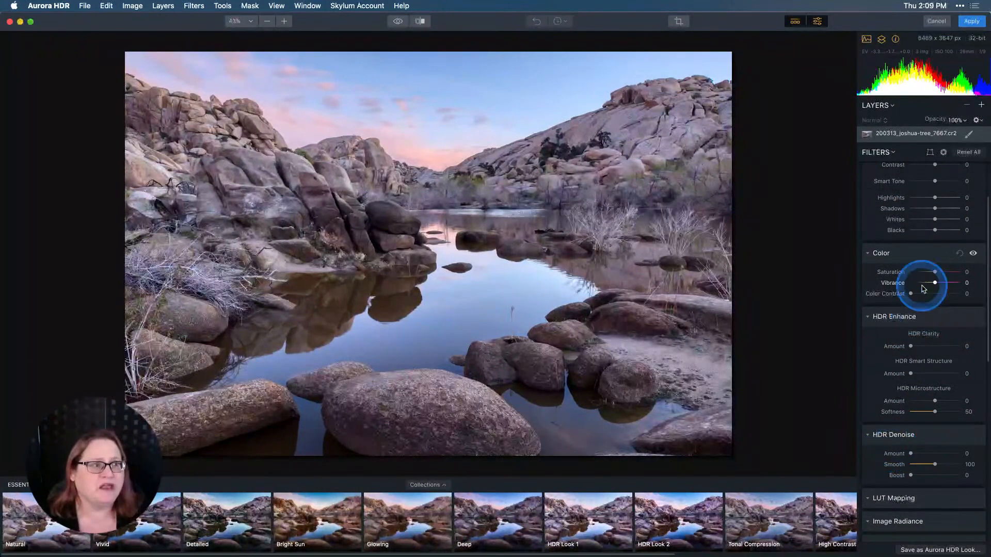
- Apply the Aurora HDR merge back to Lightroom Classic, and send the resulting TIFF to Luminar AI using the Open Source Files export preset
left_click(973, 21)
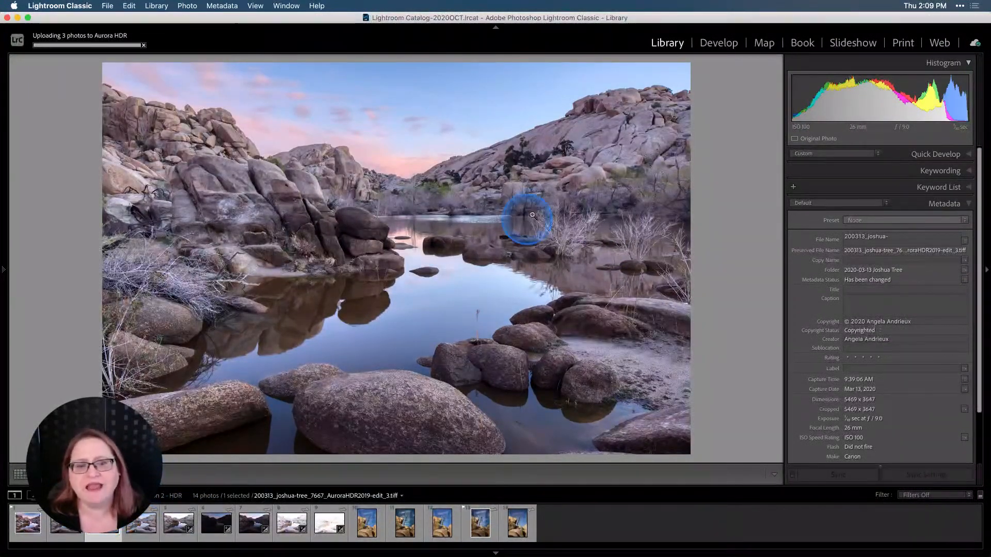
right_click(475, 219)
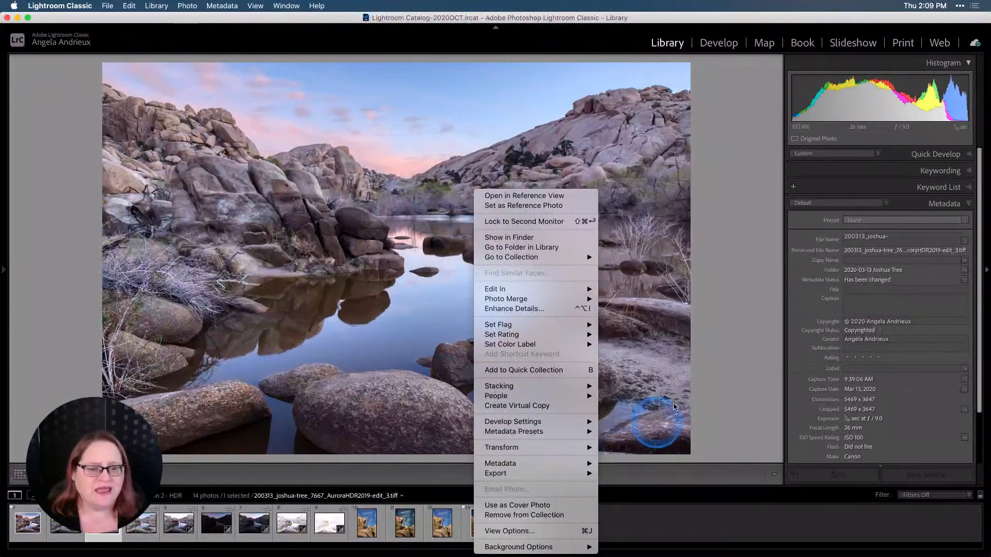
mouse_move(578, 471)
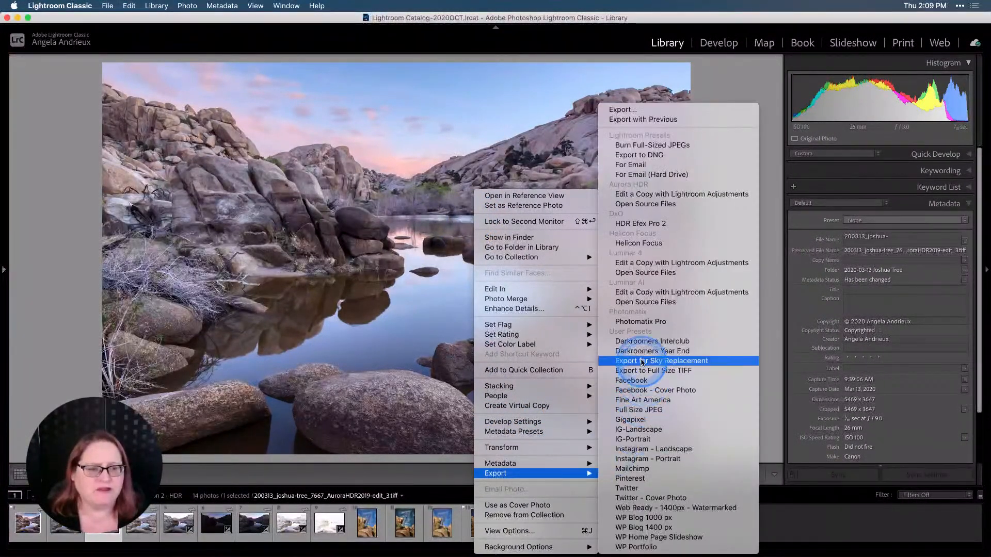
left_click(639, 293)
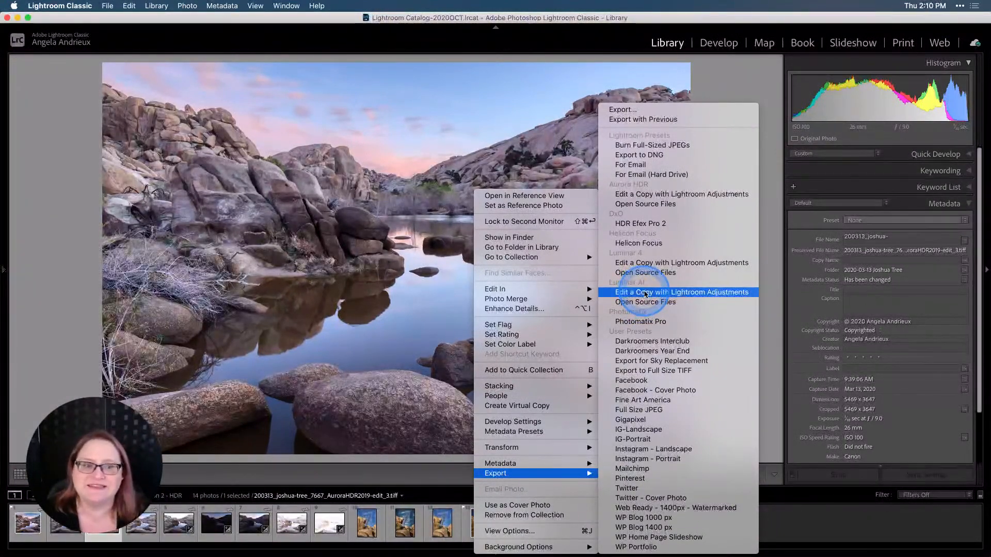
left_click(648, 303)
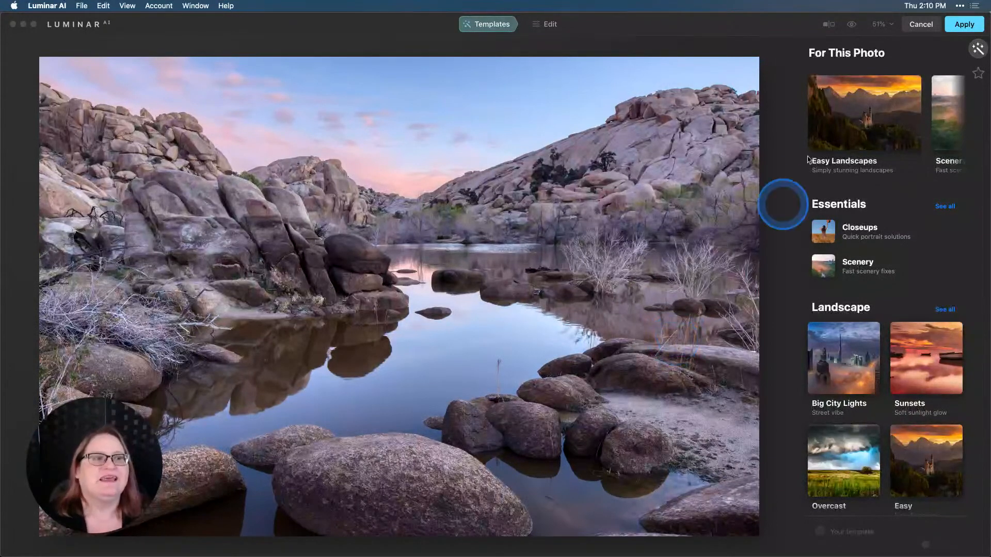
- Open the Scenery template collection suggested for this photo
scroll(825, 132, "right", 3)
scroll(878, 111, "right", 2)
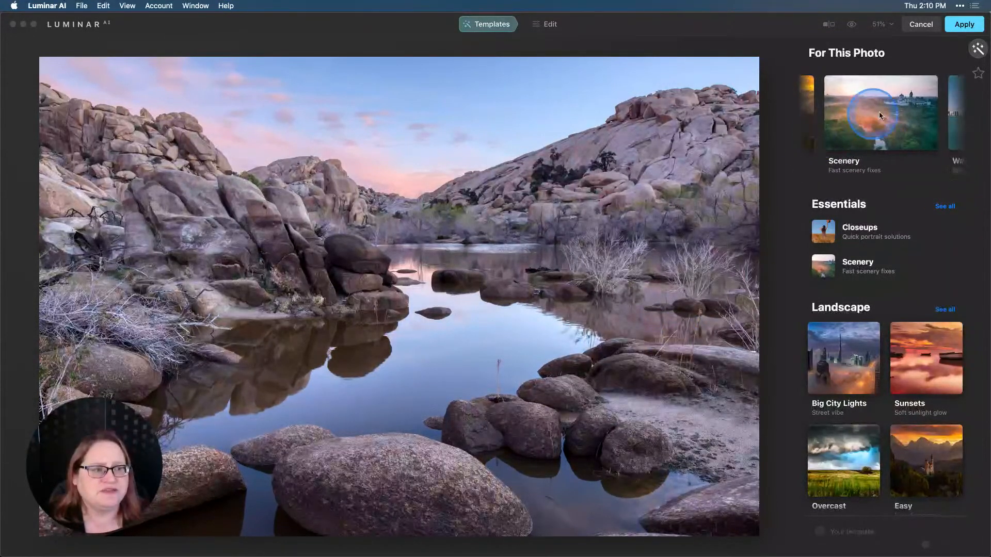
left_click(880, 114)
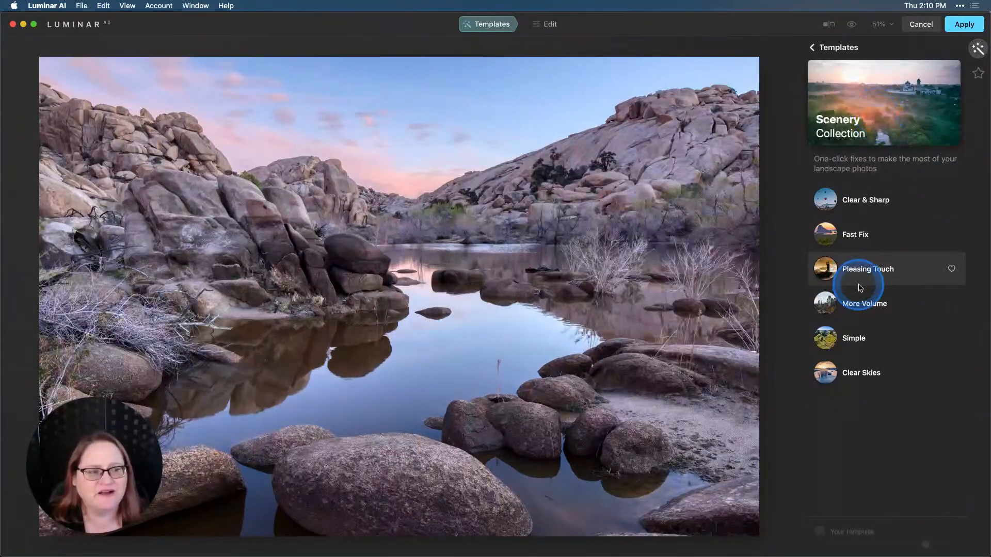
- Try the Fast Fix, More Volume and Simple templates on the photo
left_click(856, 243)
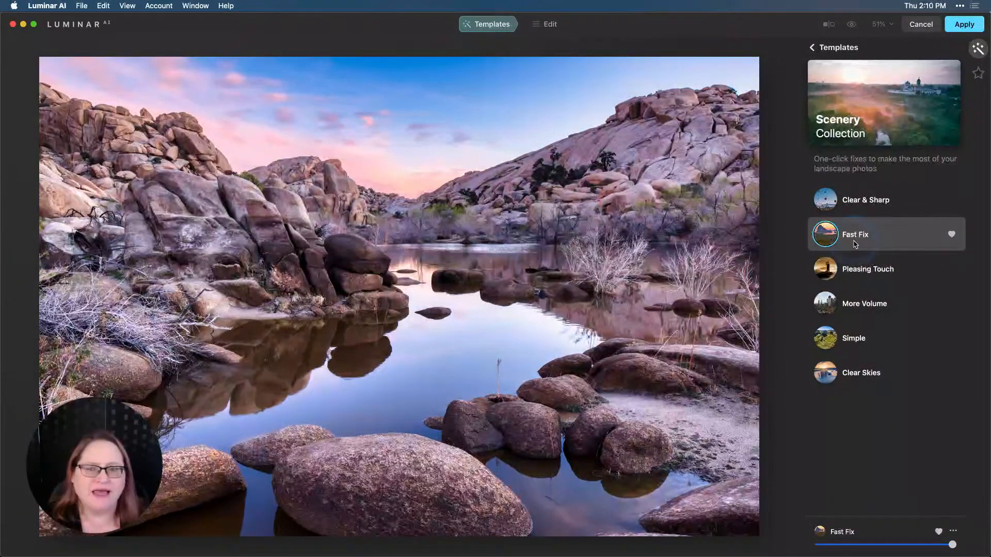
left_click(855, 240)
left_click(857, 236)
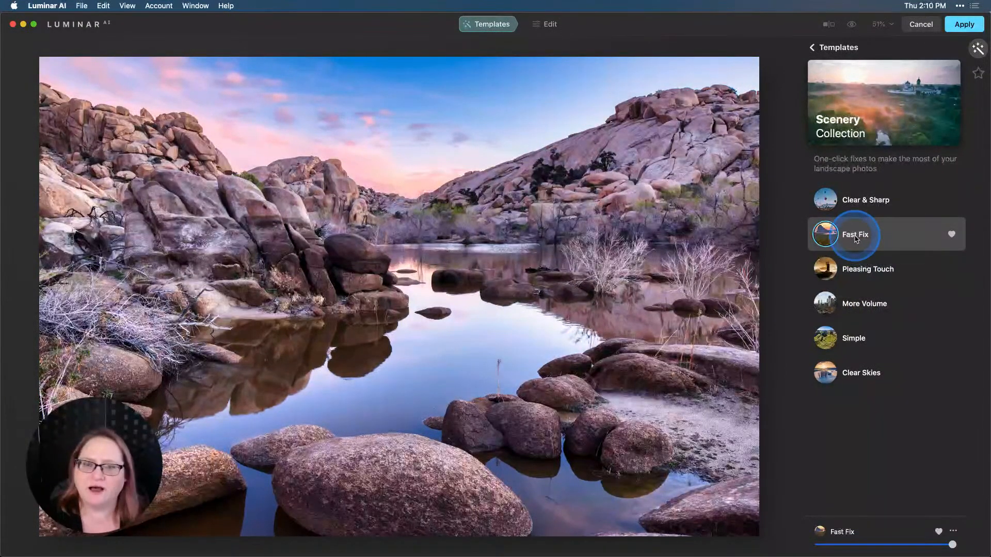
left_click(866, 274)
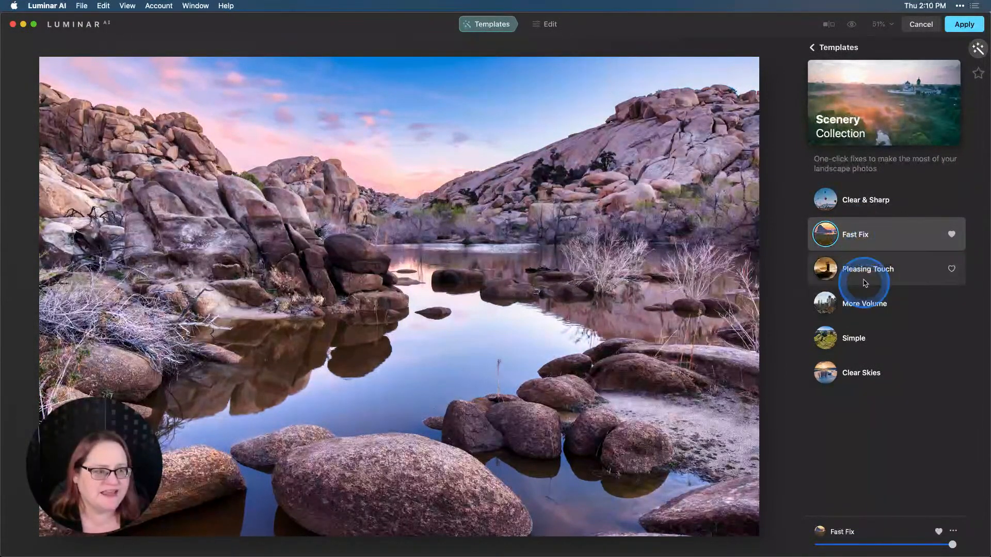
left_click(862, 299)
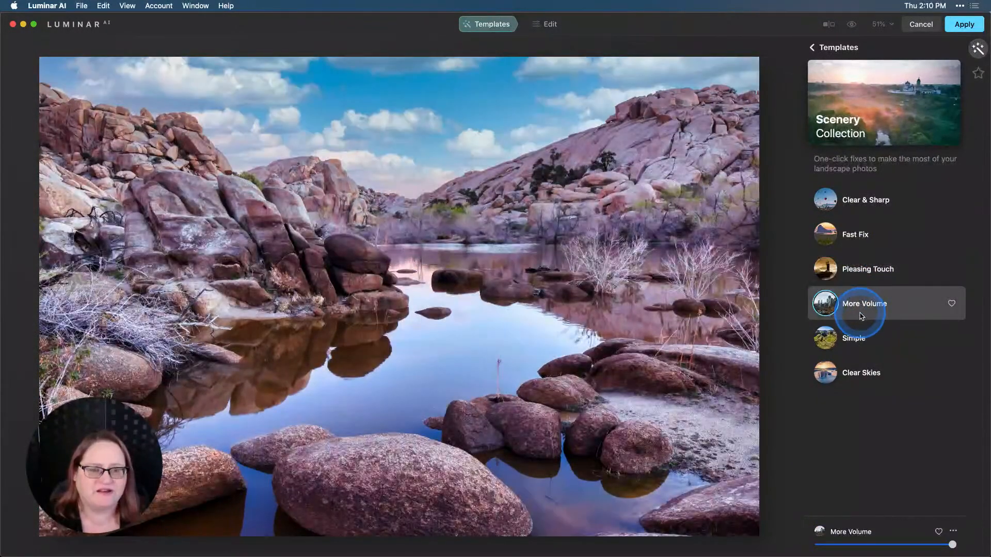
left_click(850, 336)
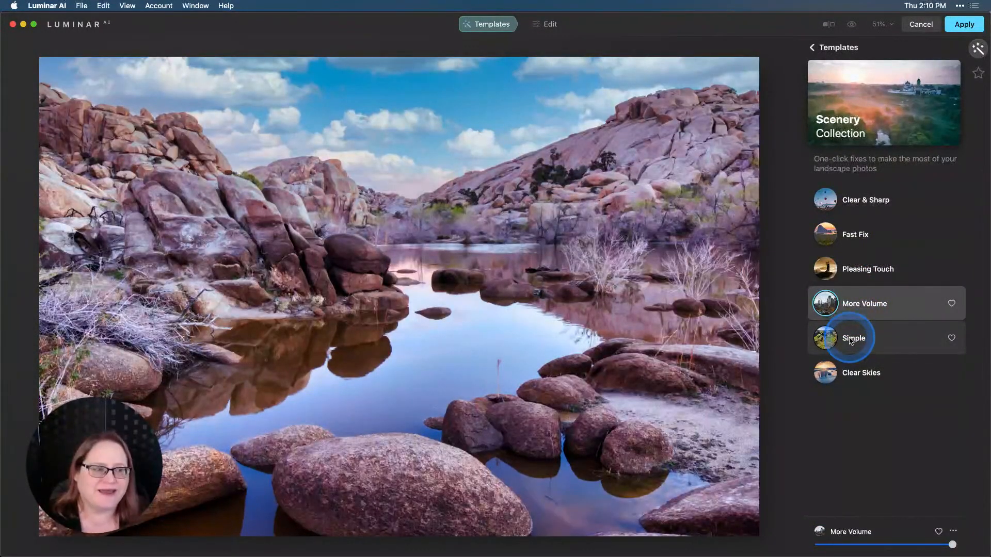
left_click(847, 342)
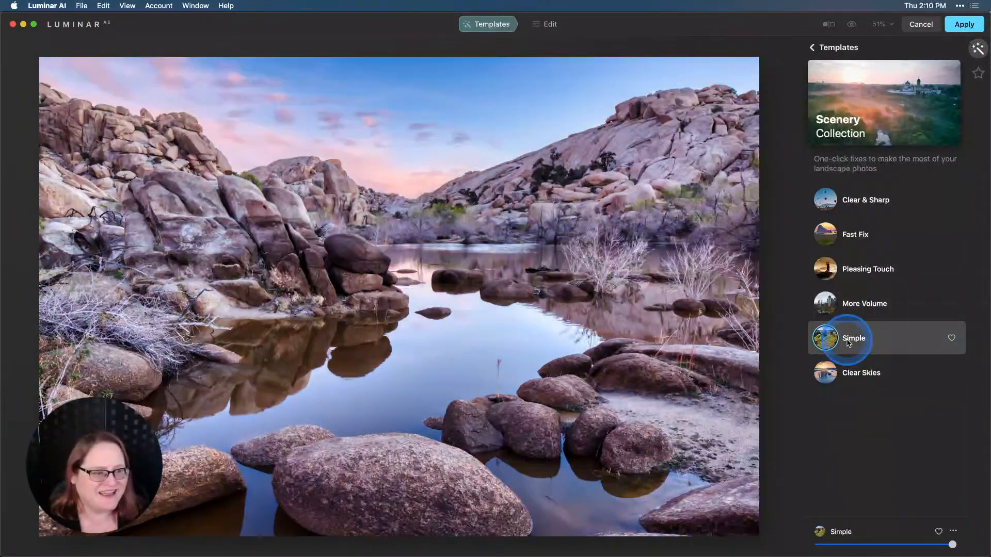
- Use the Clear Skies template on the photo and compare the result with the original image
left_click(861, 373)
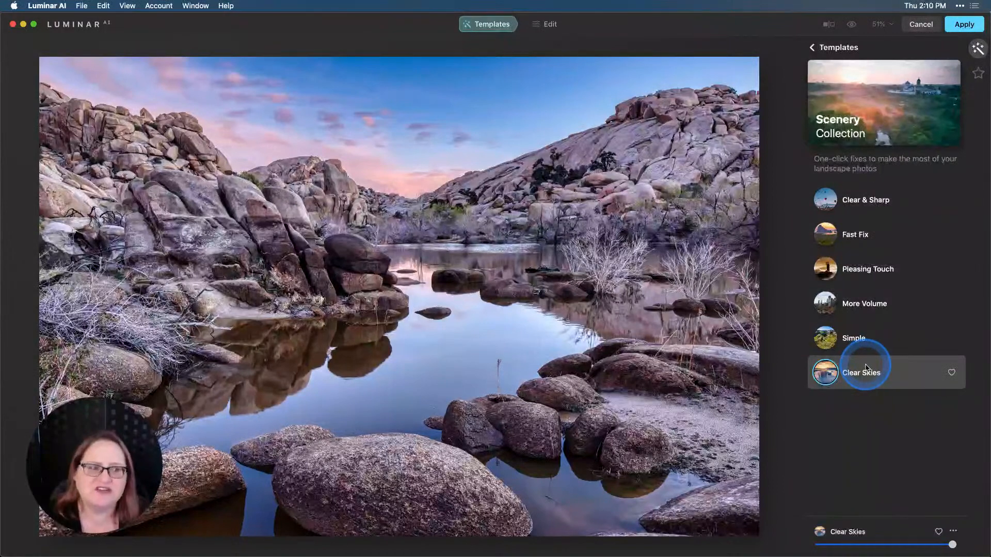
left_click(851, 26)
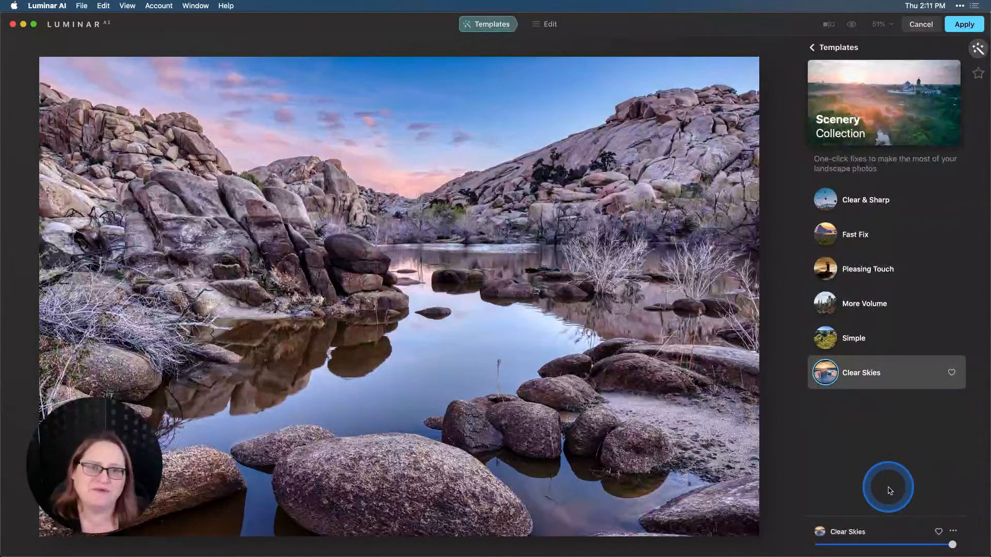
- Edit the template's Enhance AI adjustments and set Sky Enhancer to 0
left_click(558, 27)
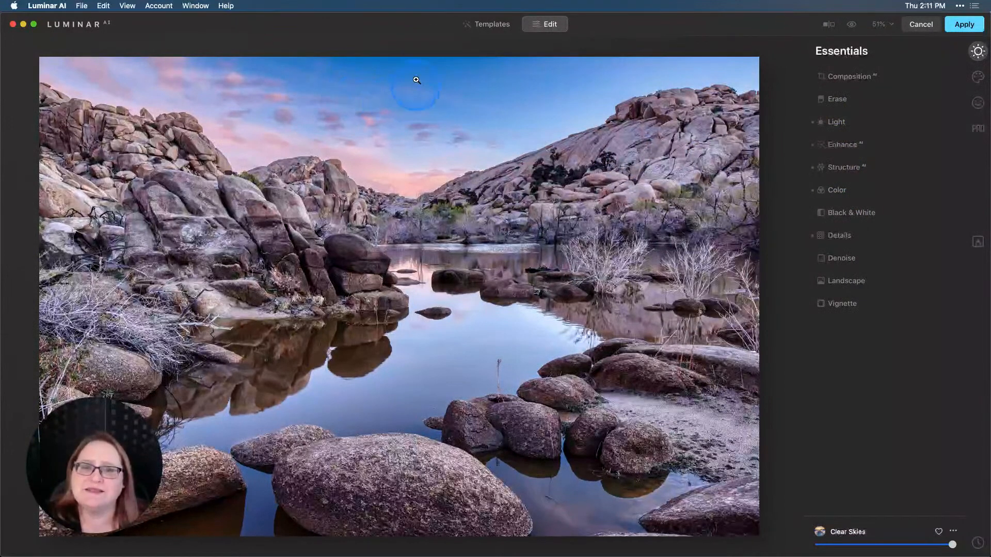
left_click(840, 145)
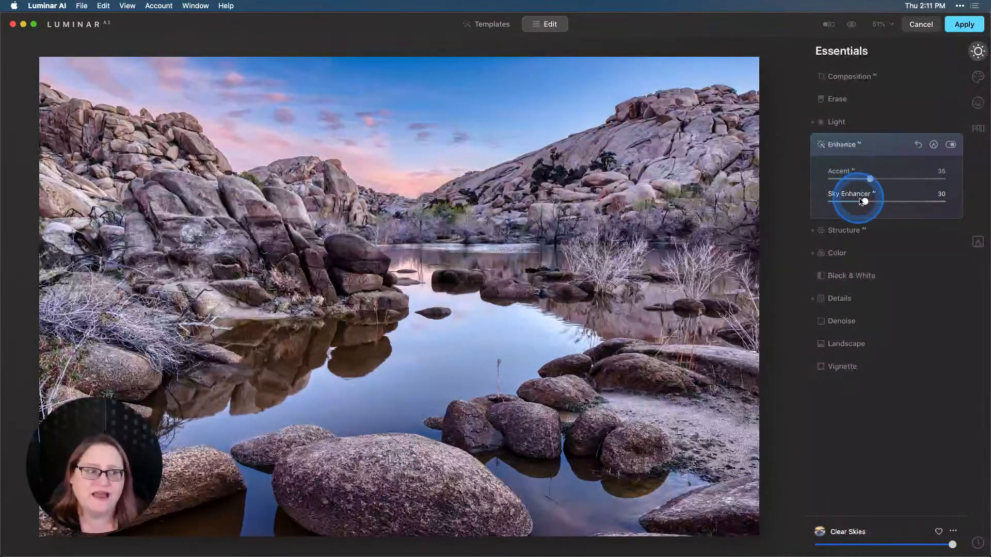
left_click_drag(866, 202, 820, 206)
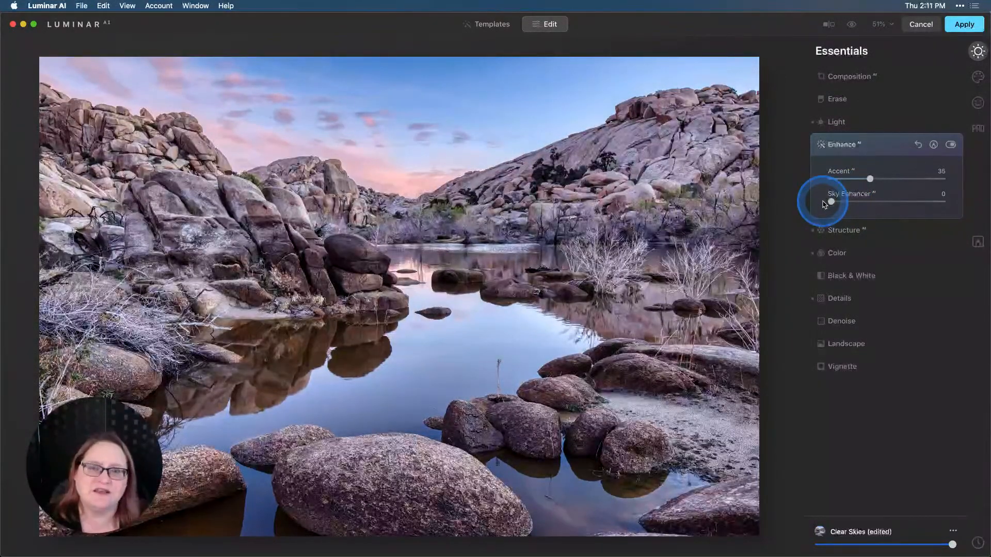
left_click(824, 204)
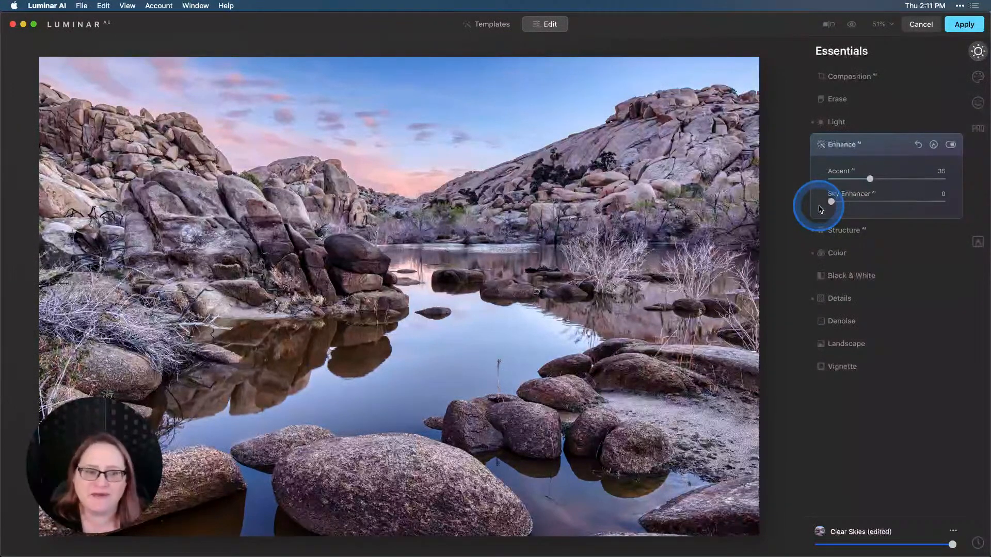
- Check the template's Structure AI settings, and set Small Details to 9 in the Details adjustments
left_click(874, 230)
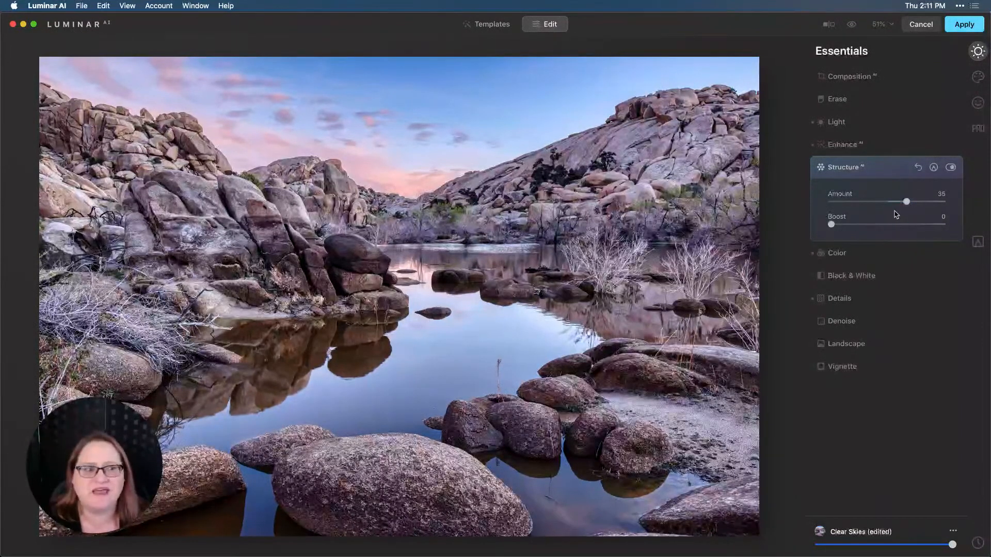
left_click(849, 299)
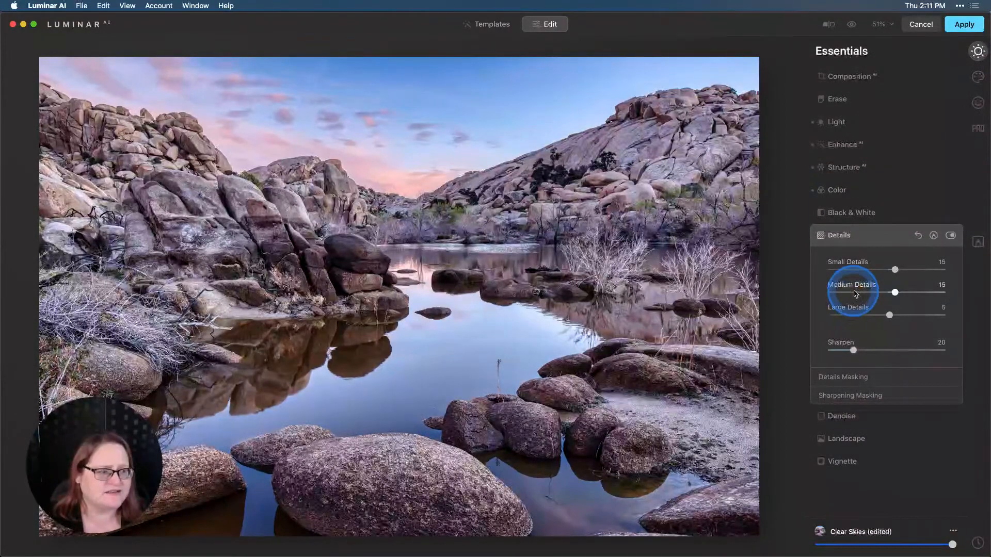
left_click_drag(890, 272, 890, 270)
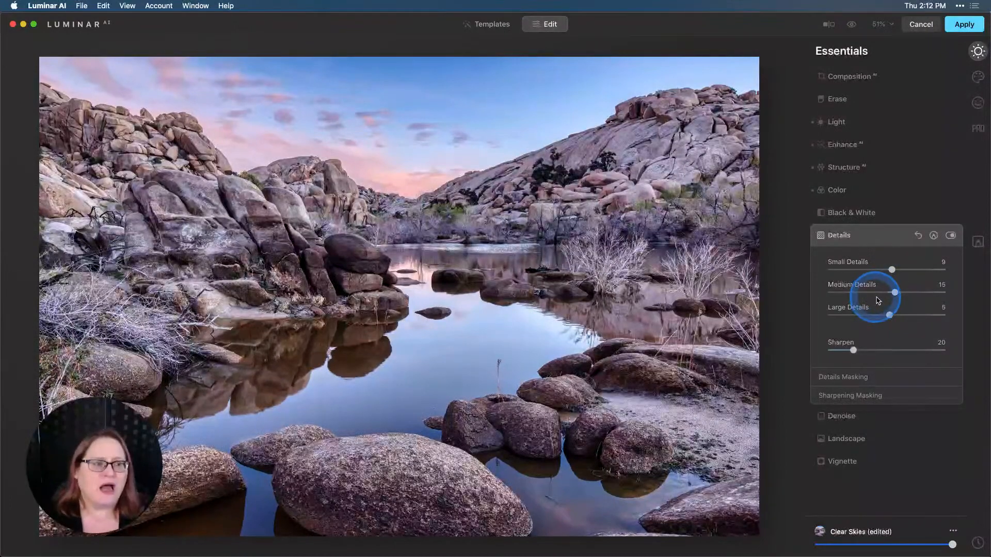
- Try the automatic Composition AI crop on the photo and reset it to the full frame
left_click(868, 73)
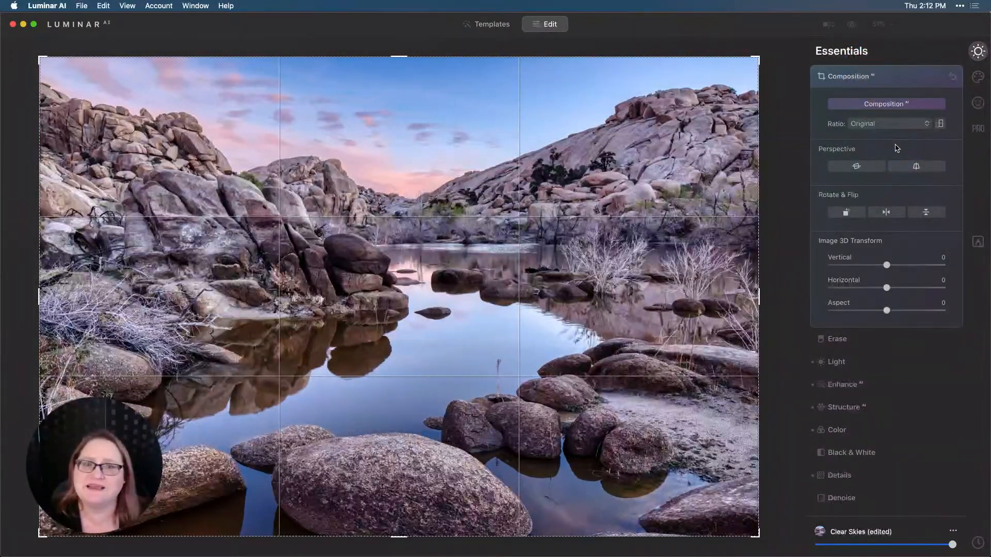
left_click(899, 109)
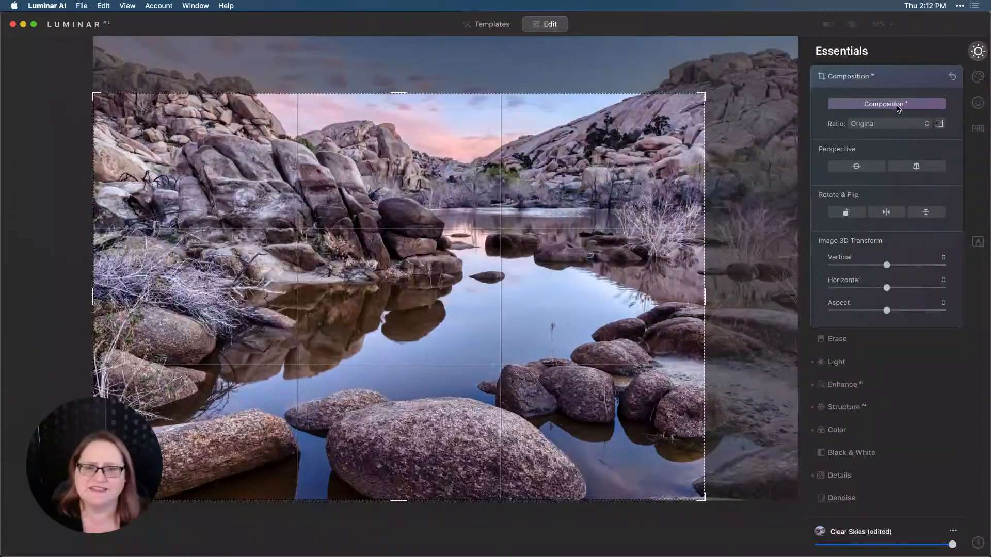
left_click(899, 110)
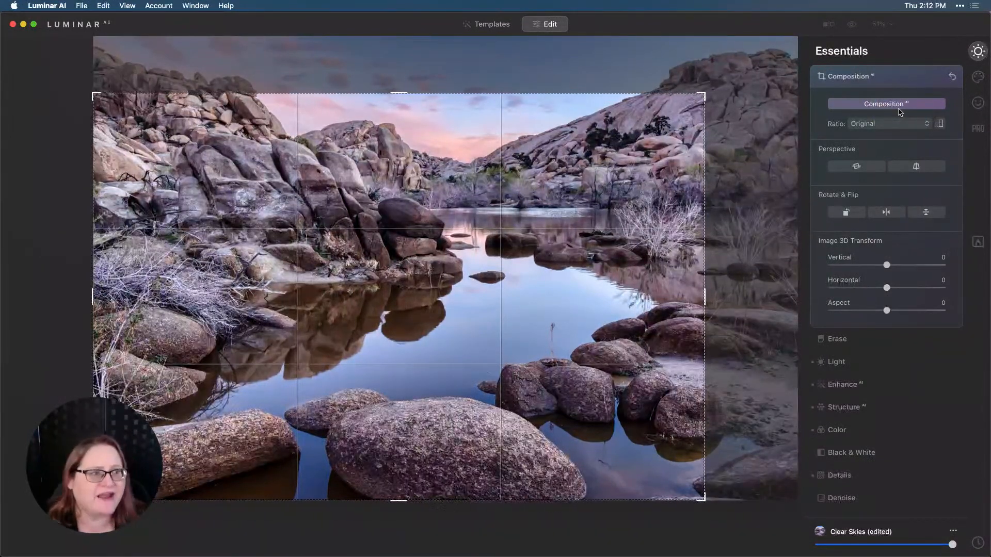
left_click(952, 78)
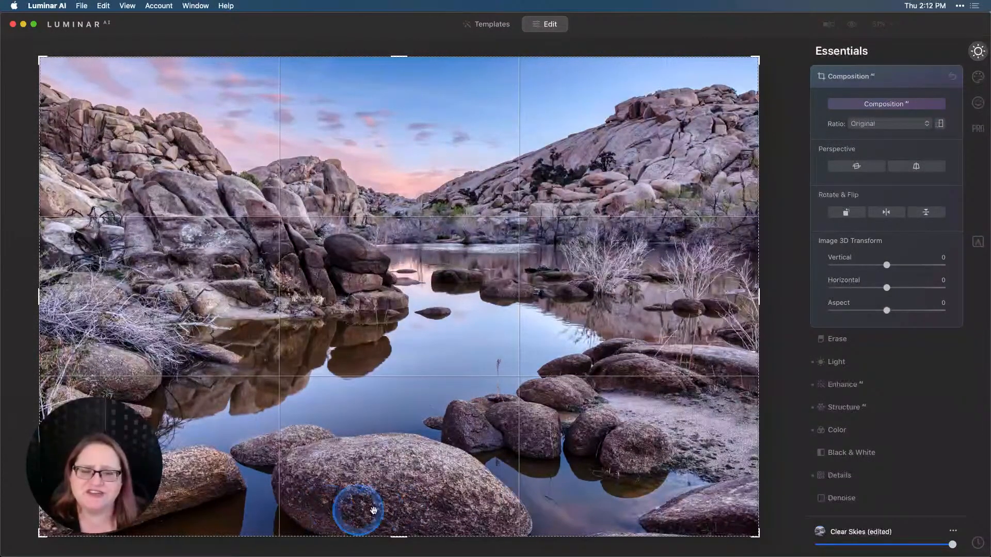
- Crop the photo to a 4:5 ratio, shifting the image rightward within the frame to keep more of its left side
left_click(892, 125)
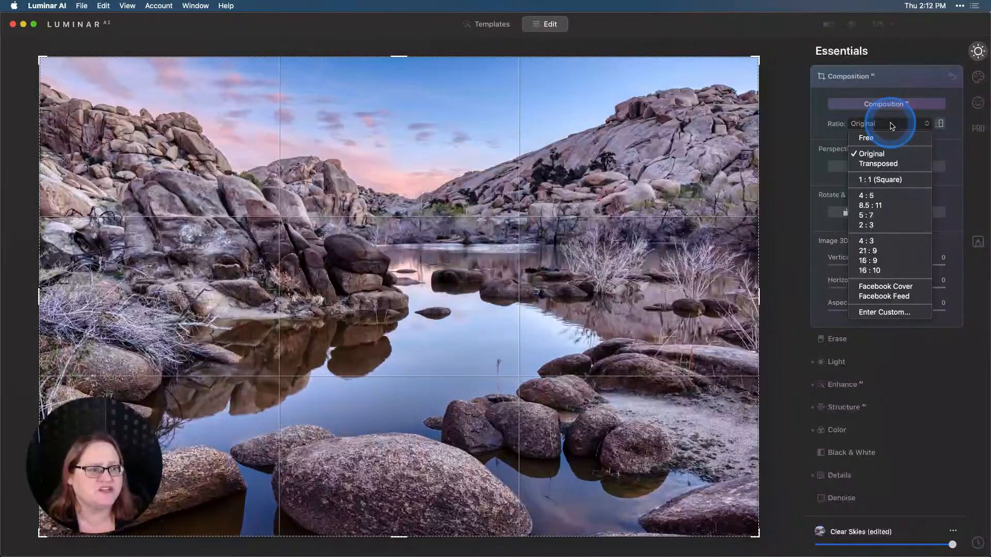
left_click(880, 196)
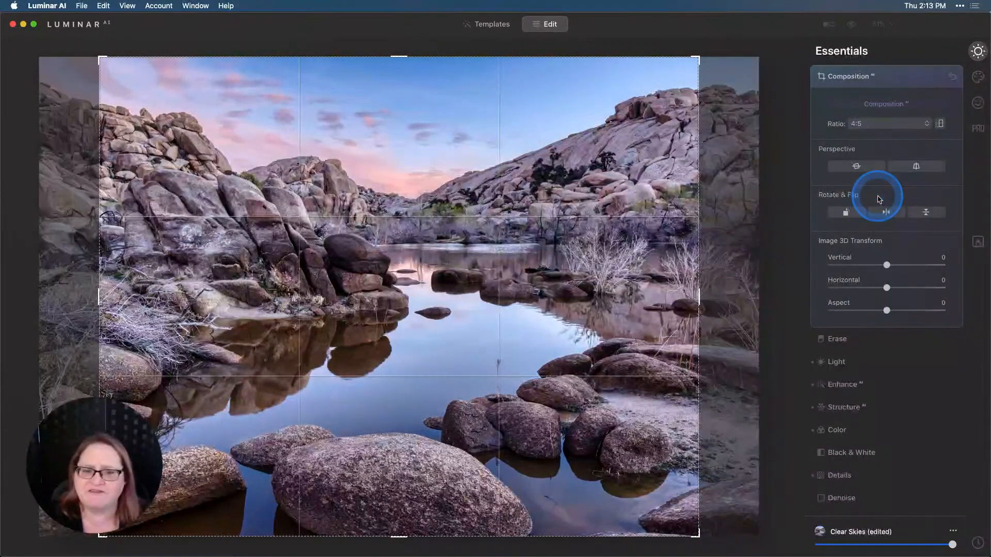
left_click_drag(524, 220, 568, 232)
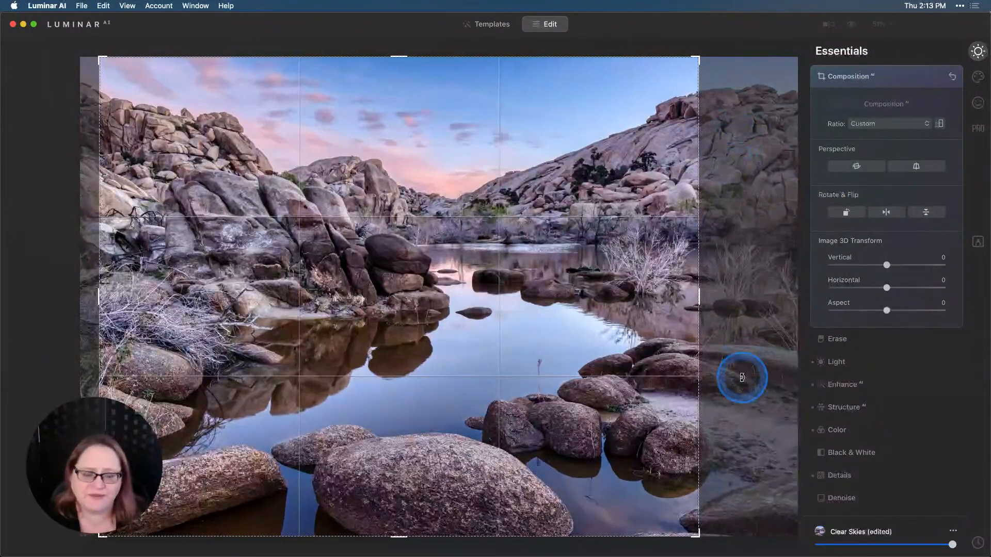
key("Return")
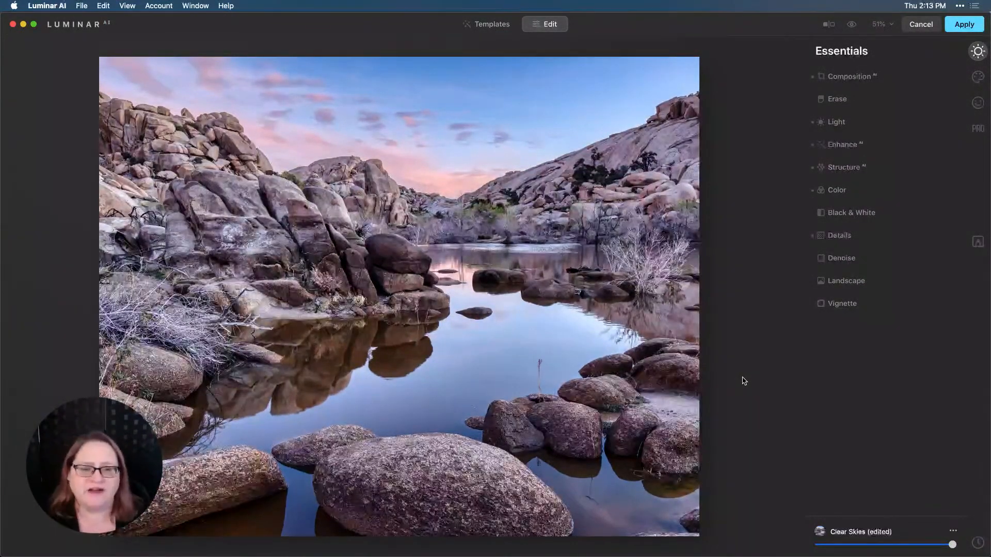
left_click(743, 377)
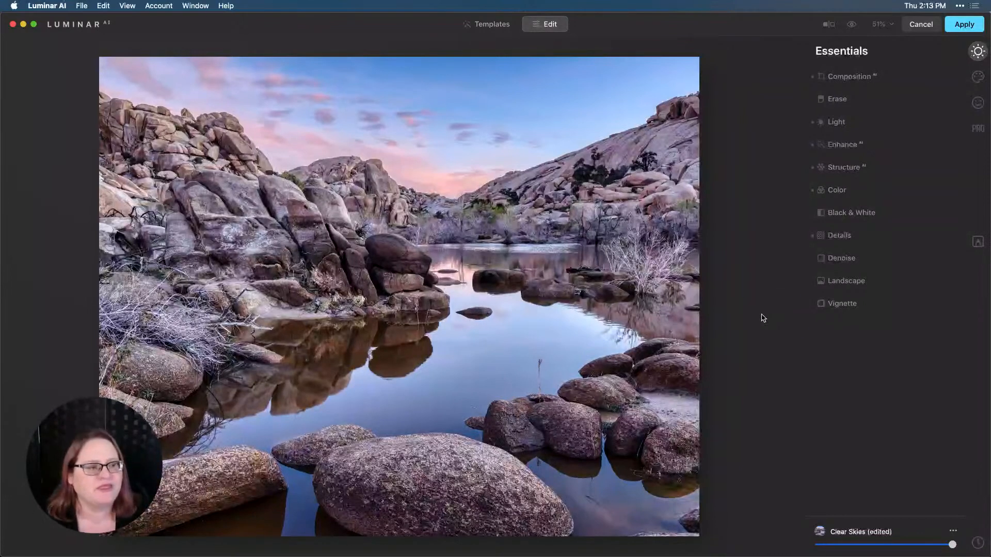
- Add a Basic local mask adjustment and set its Exposure to -1.11
left_click(978, 241)
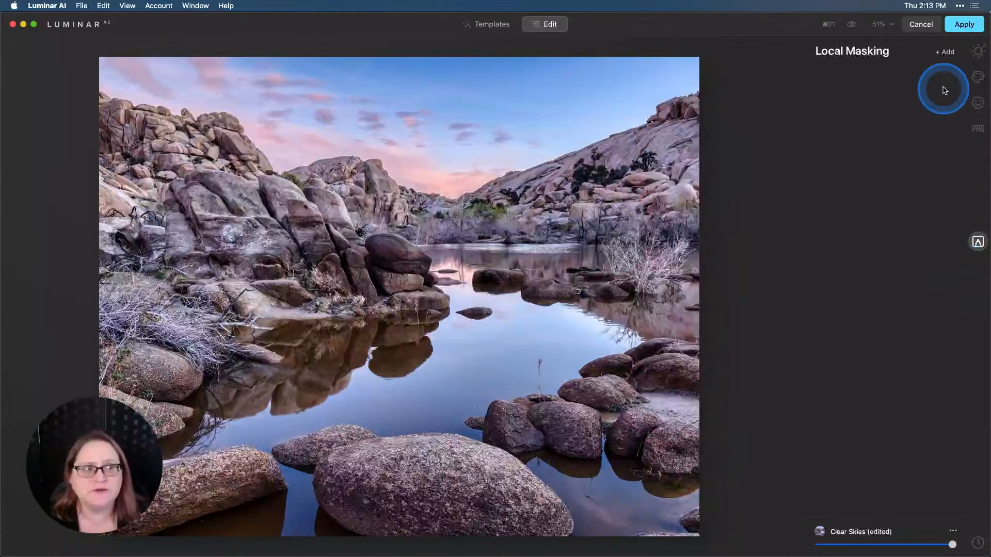
left_click(945, 52)
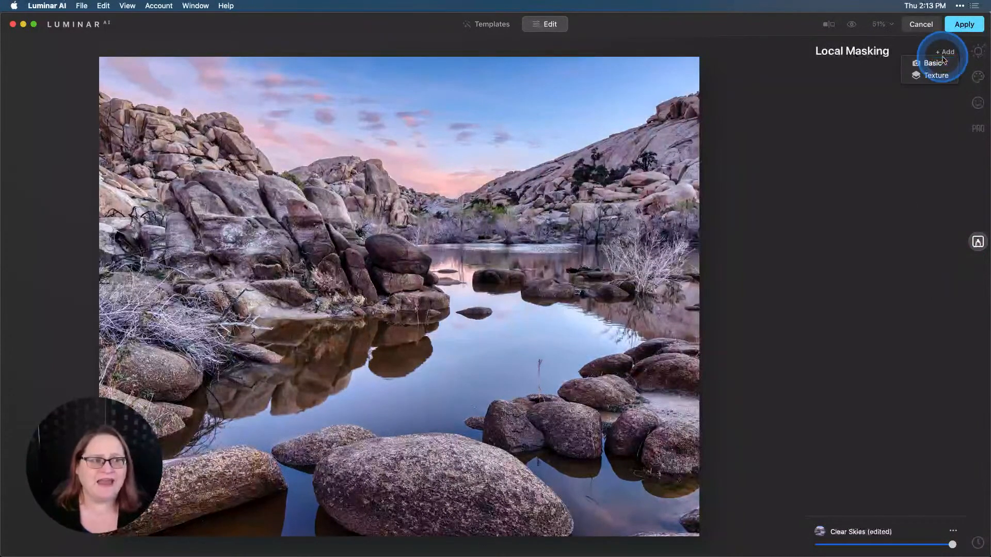
left_click(936, 63)
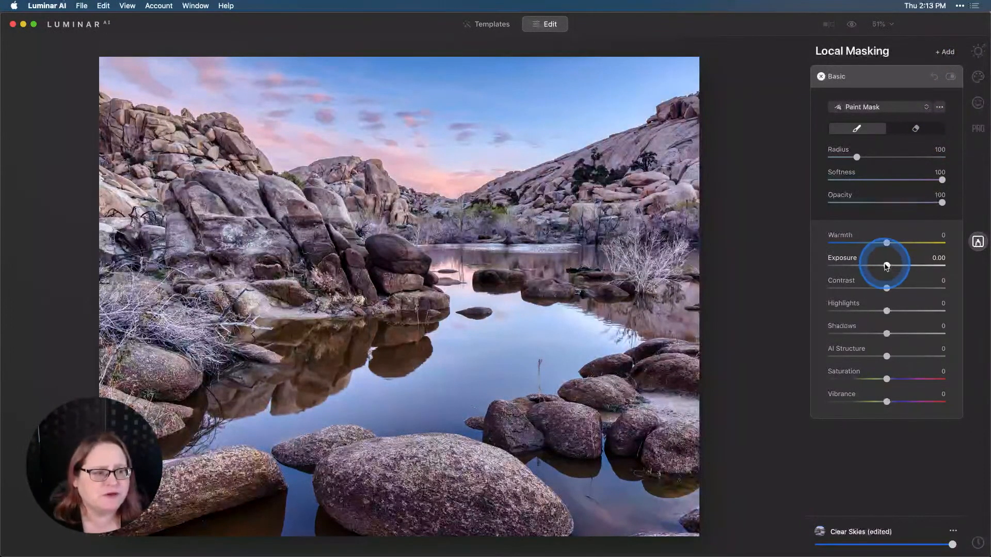
left_click_drag(886, 266, 876, 267)
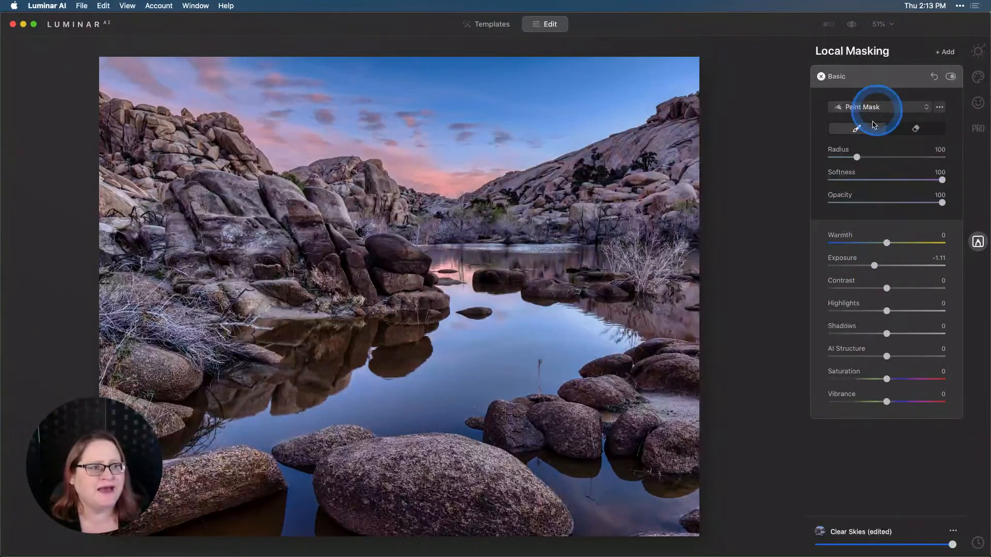
- Paint the darkening mask along the photo's left edge, foreground boulders and right edge with a brush of Opacity 66 and Radius 244
left_click(909, 203)
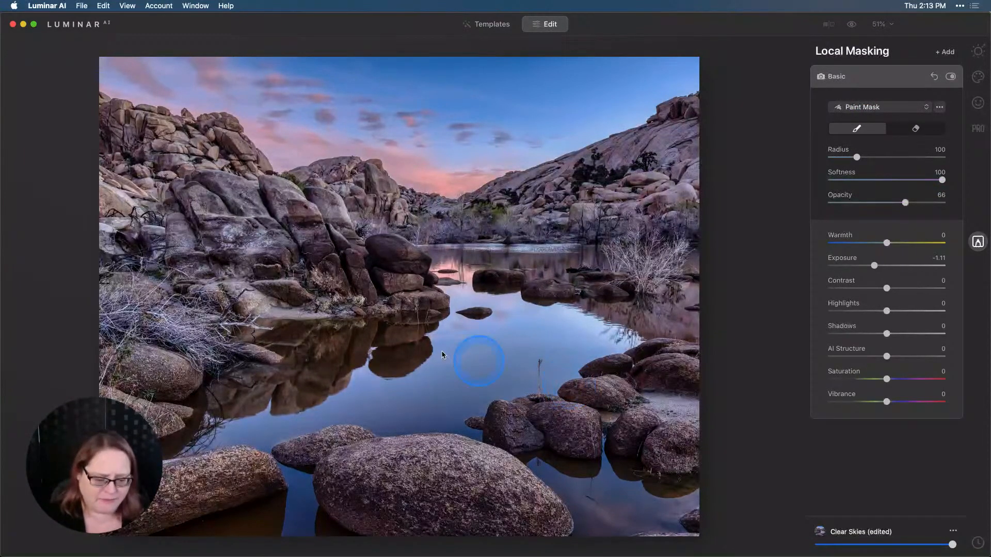
scroll(381, 336, "up", 8)
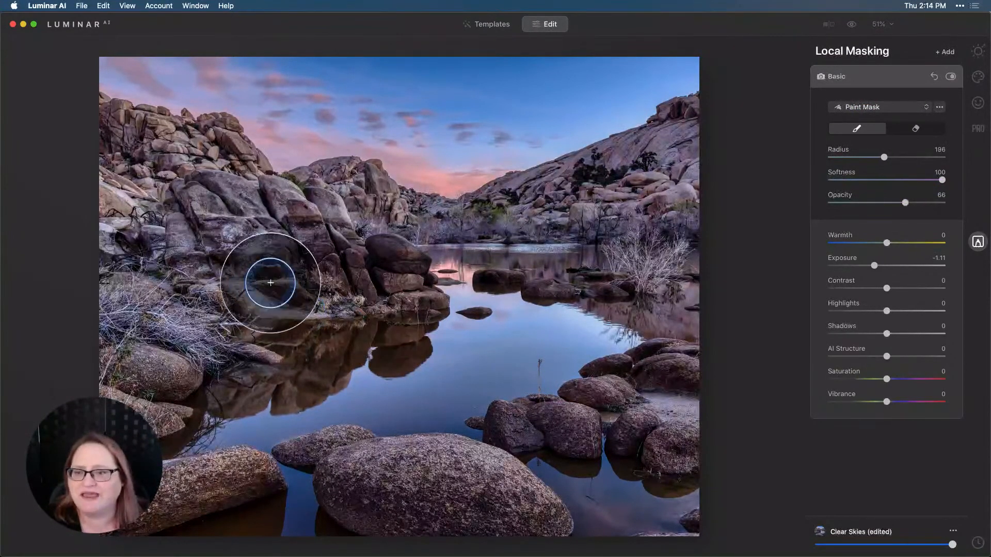
scroll(270, 283, "up", 4)
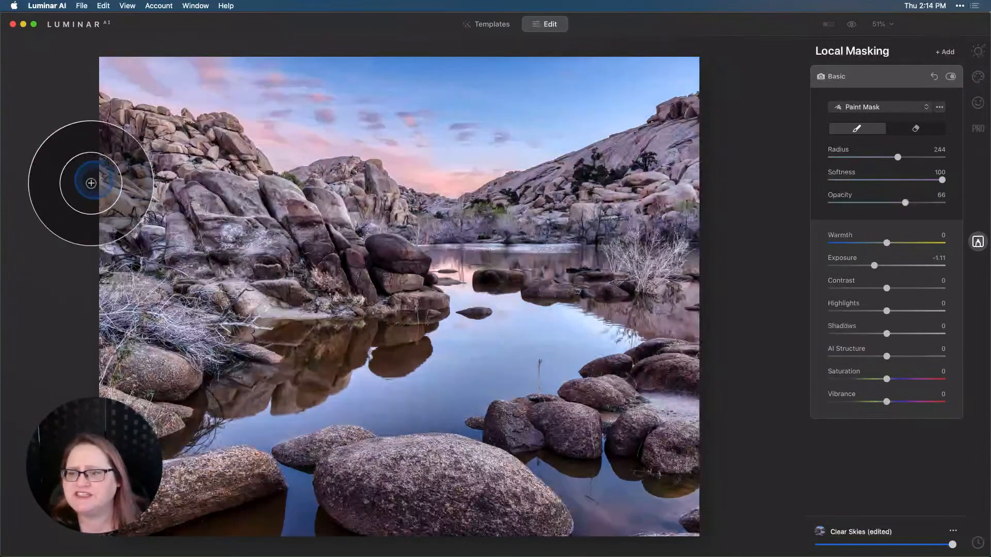
mouse_move(91, 184)
left_mouse_down()
mouse_move(211, 226)
mouse_move(183, 199)
mouse_move(115, 198)
mouse_move(142, 317)
mouse_move(146, 516)
left_mouse_up()
left_click(217, 484)
left_click(211, 508)
left_click(412, 480)
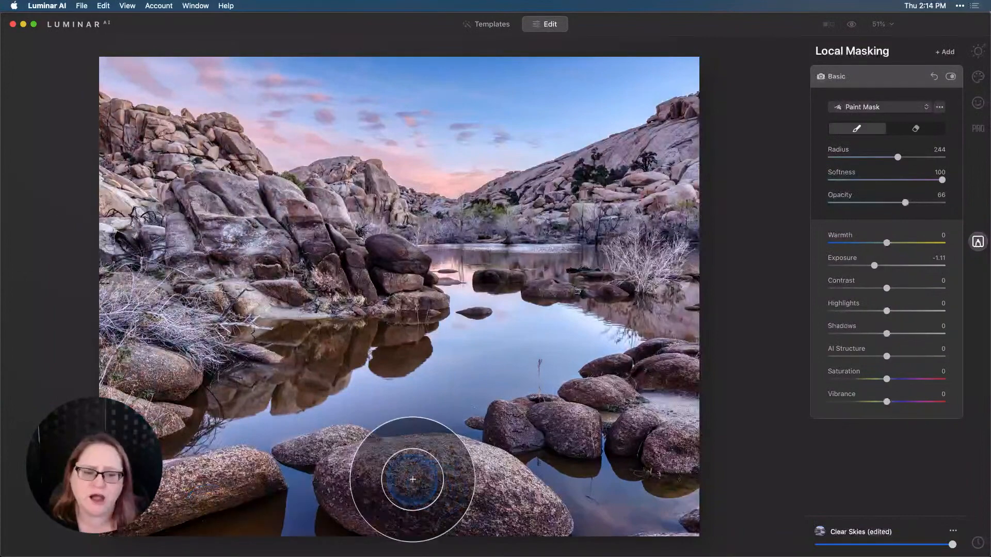
left_click_drag(515, 504, 609, 441)
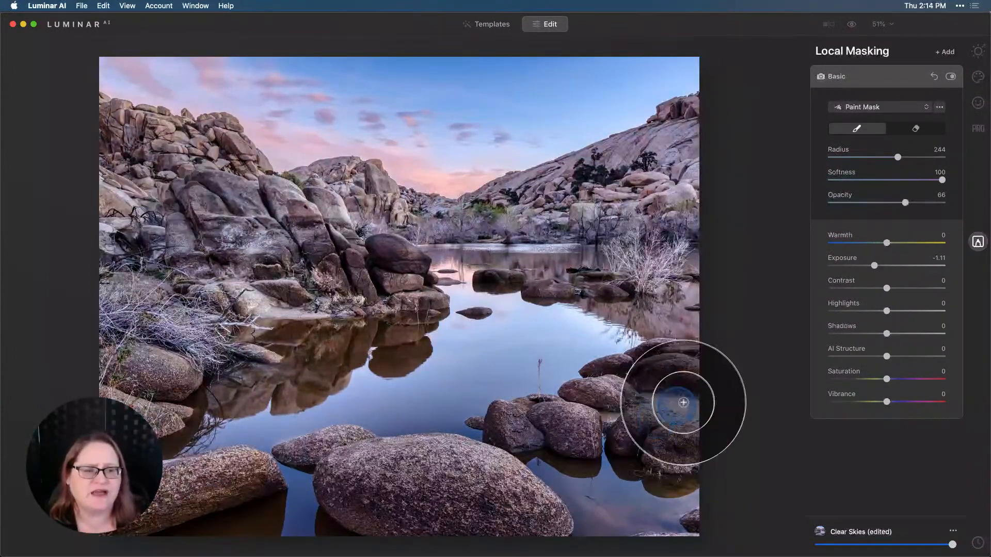
mouse_move(687, 396)
left_mouse_down()
mouse_move(701, 330)
mouse_move(688, 157)
left_mouse_up()
mouse_move(632, 194)
left_mouse_down()
mouse_move(612, 190)
mouse_move(688, 172)
mouse_move(683, 254)
mouse_move(706, 281)
left_mouse_up()
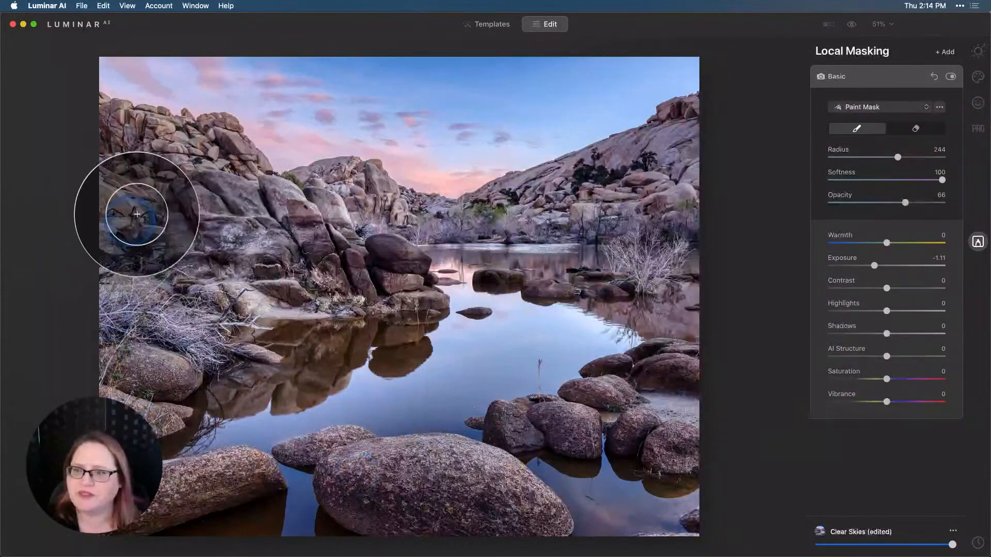
mouse_move(137, 214)
left_mouse_down()
mouse_move(126, 170)
mouse_move(144, 195)
mouse_move(88, 394)
mouse_move(106, 457)
left_mouse_up()
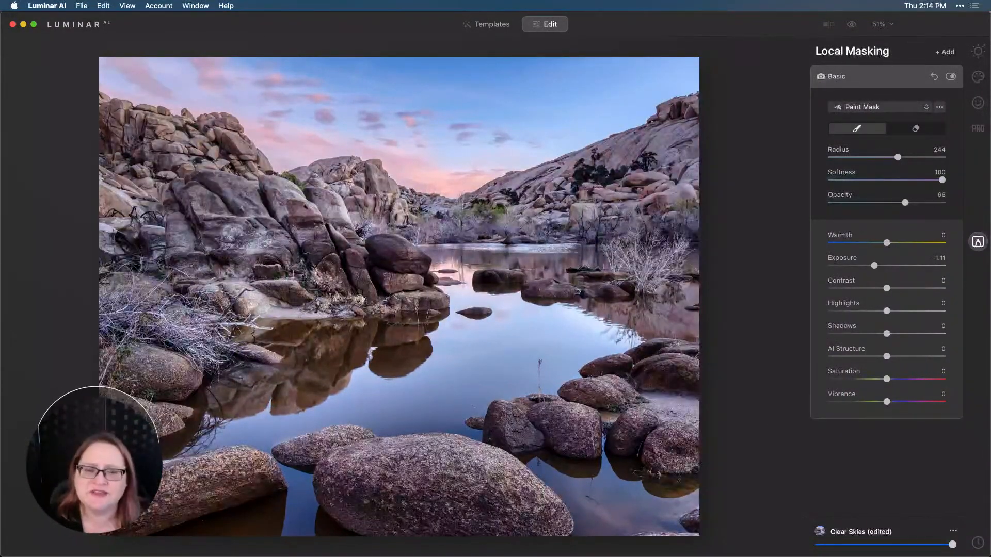
- Add an Essentials vignette with Amount -100, Feather 68 and Inner Light 7
left_click(947, 53)
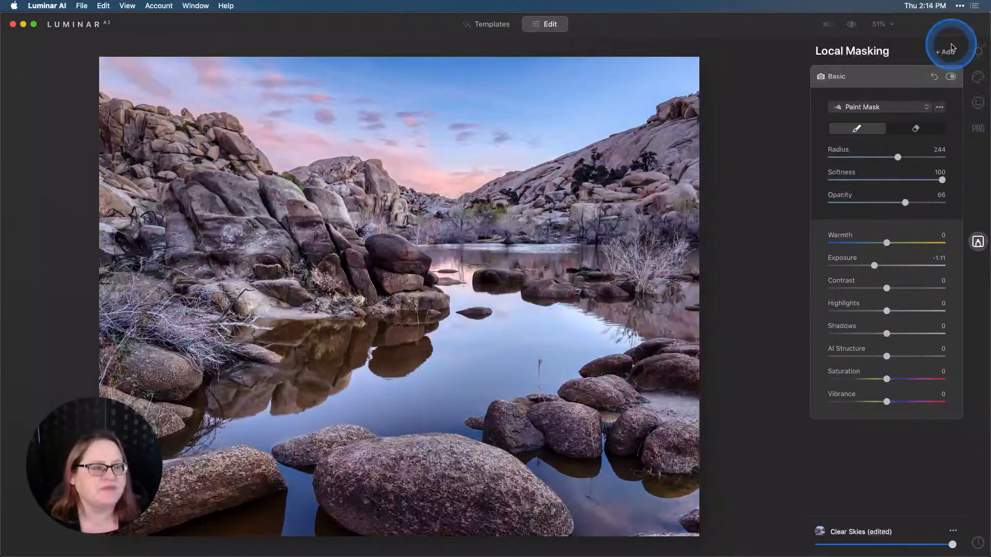
left_click(977, 51)
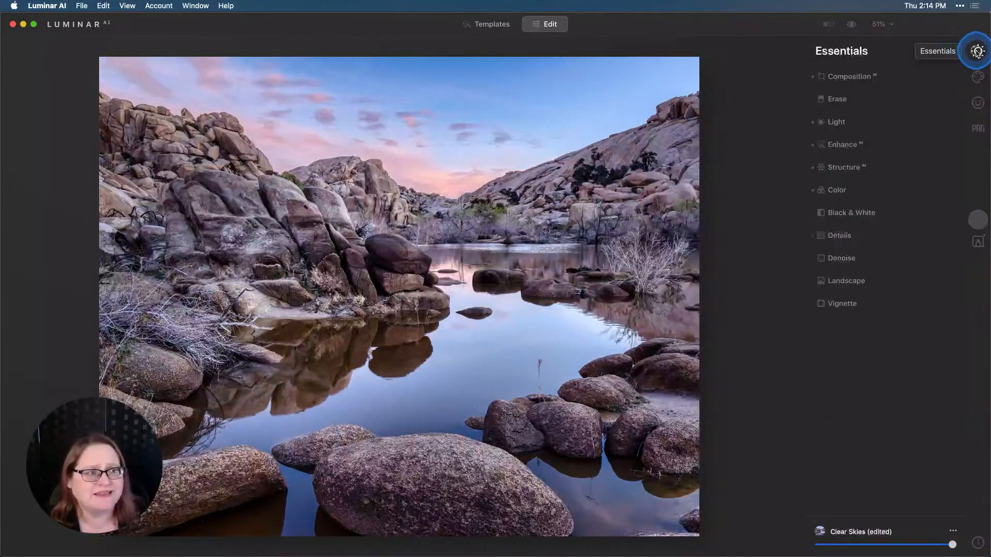
left_click(856, 304)
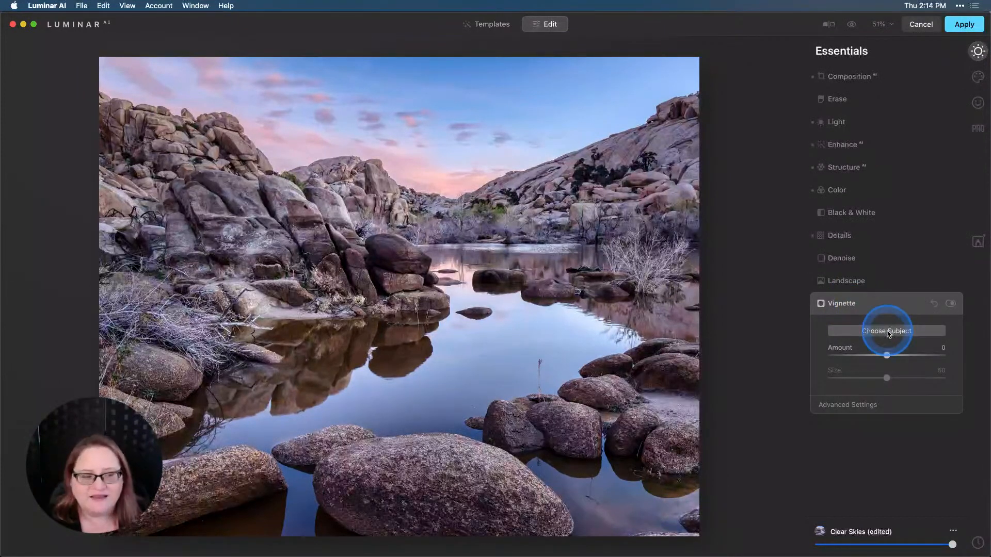
left_click(887, 355)
left_click_drag(886, 355, 772, 354)
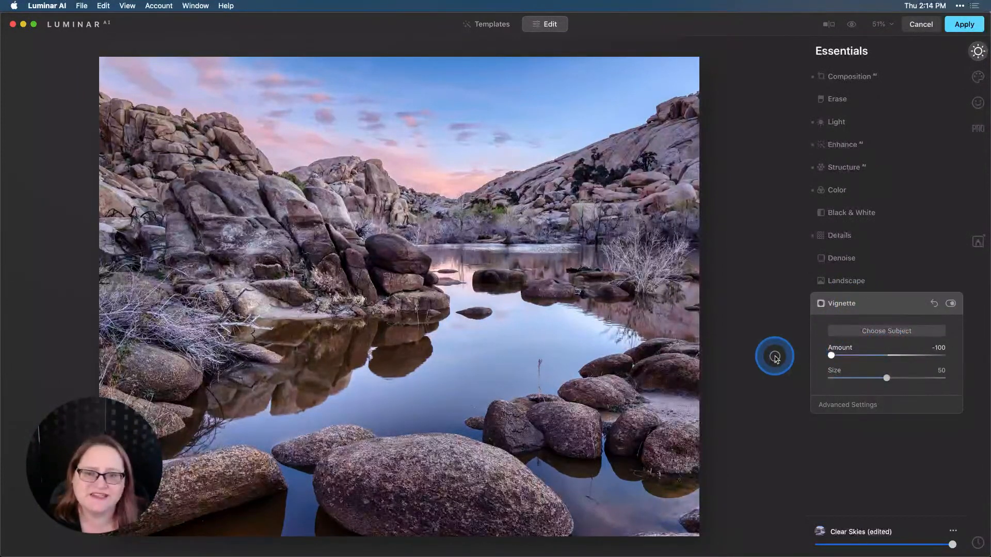
left_click(925, 419)
left_click(898, 412)
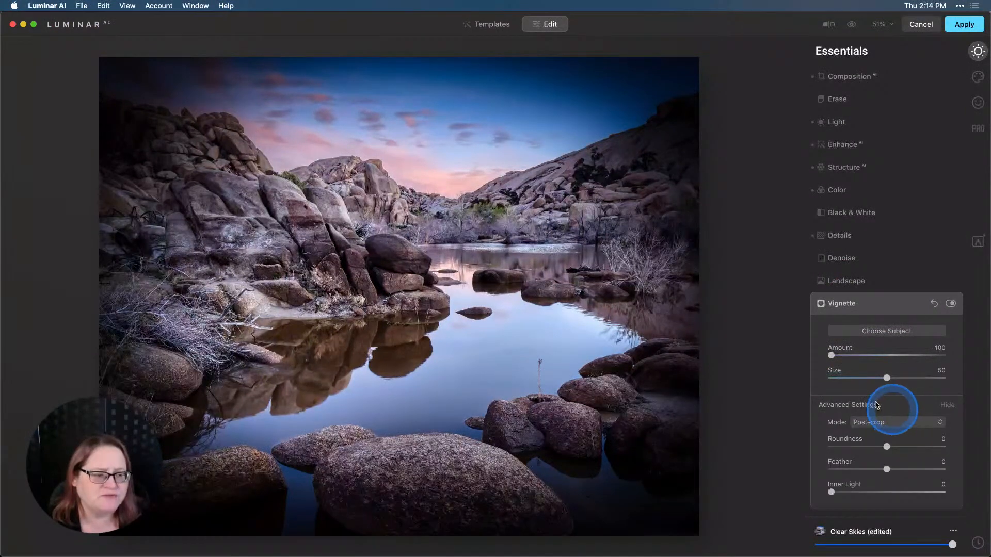
left_click_drag(887, 469, 923, 470)
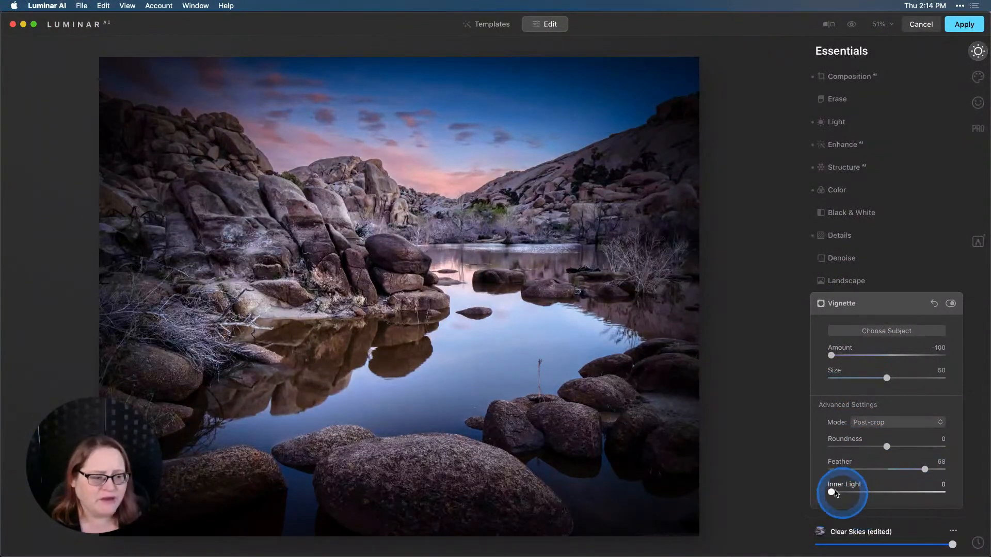
left_click_drag(831, 492, 841, 494)
- Center the vignette on the rocks at the water's edge near the middle of the photo and set its Amount to -55
left_click(871, 331)
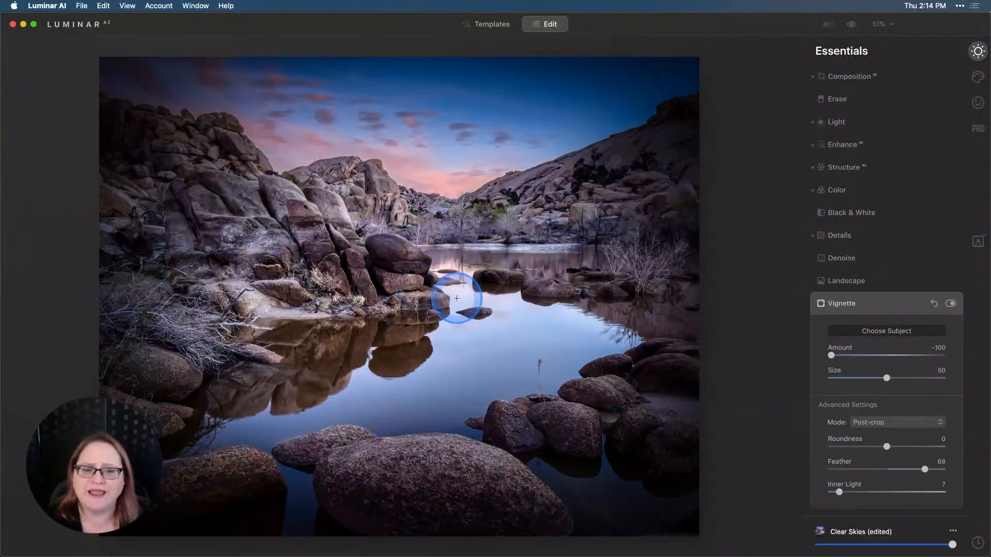
left_click(426, 309)
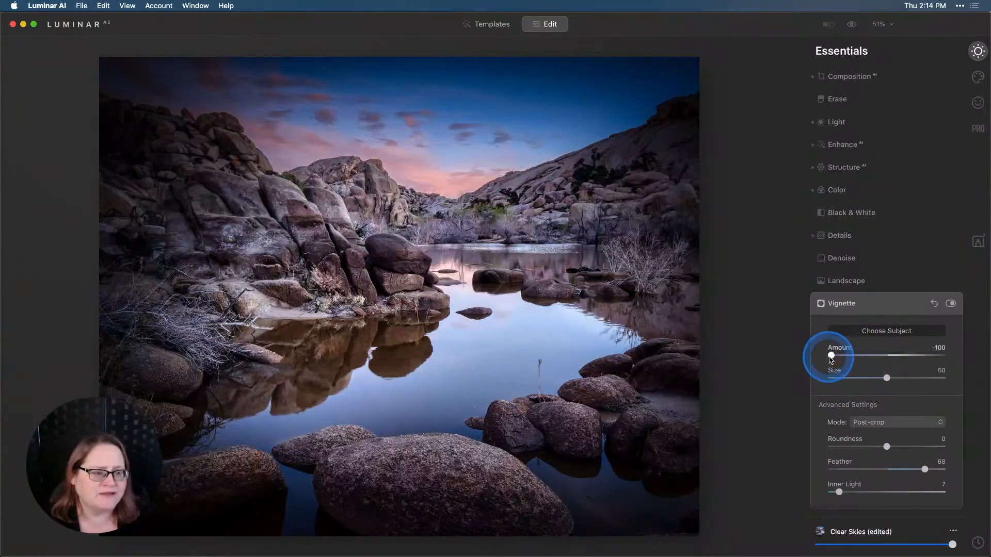
left_click_drag(831, 357, 855, 363)
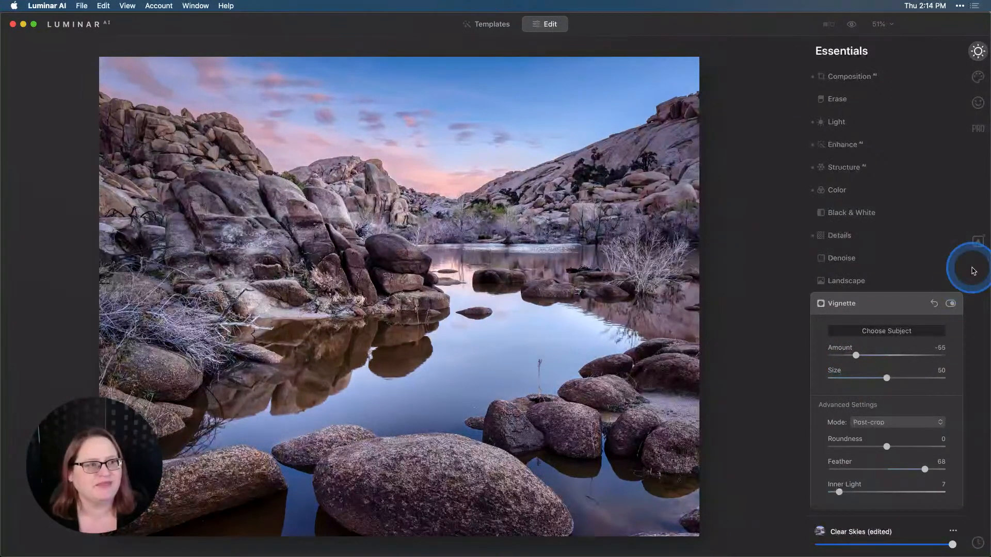
- Finish choosing the vignette subject, compare the photo before and after, and apply the edits to return to Lightroom Classic
left_click(853, 25)
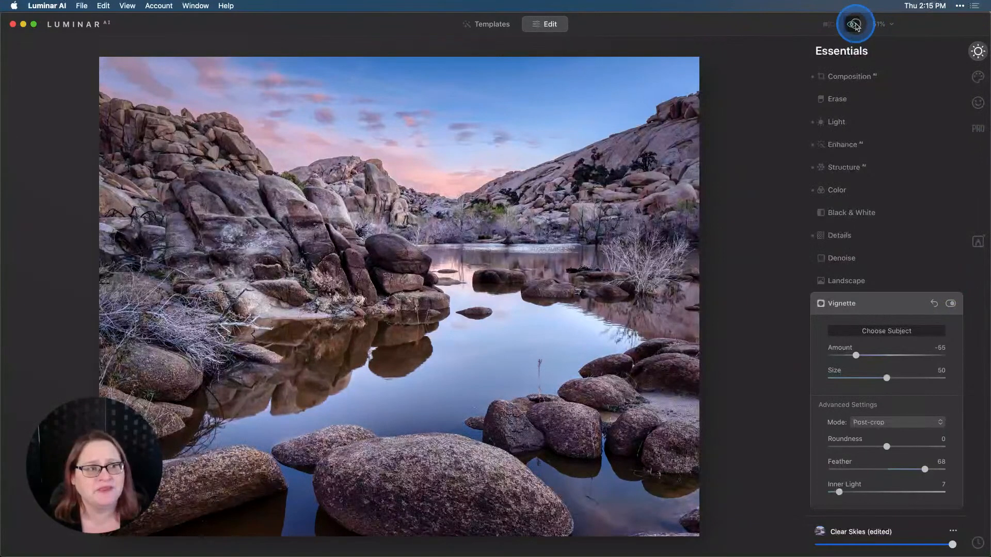
left_click(891, 330)
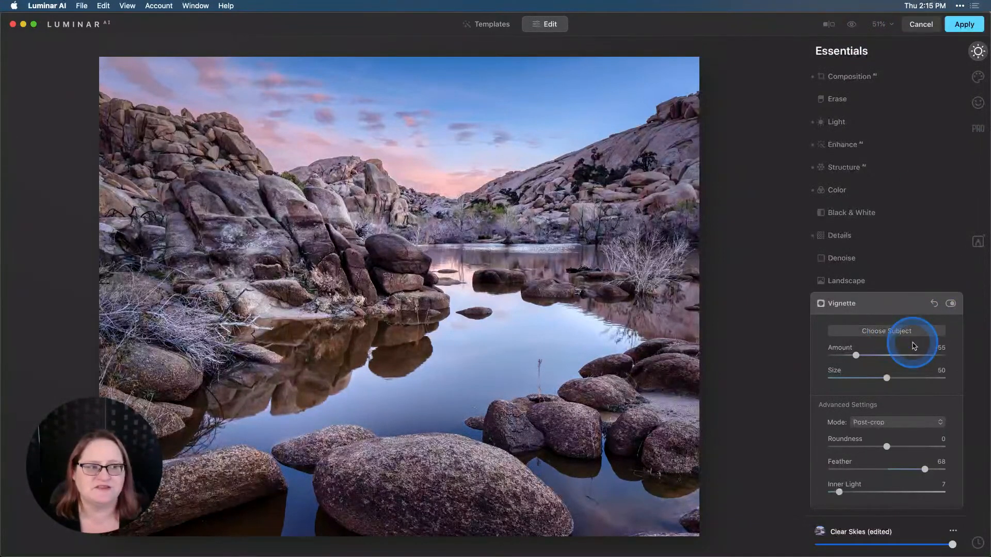
left_click(851, 25)
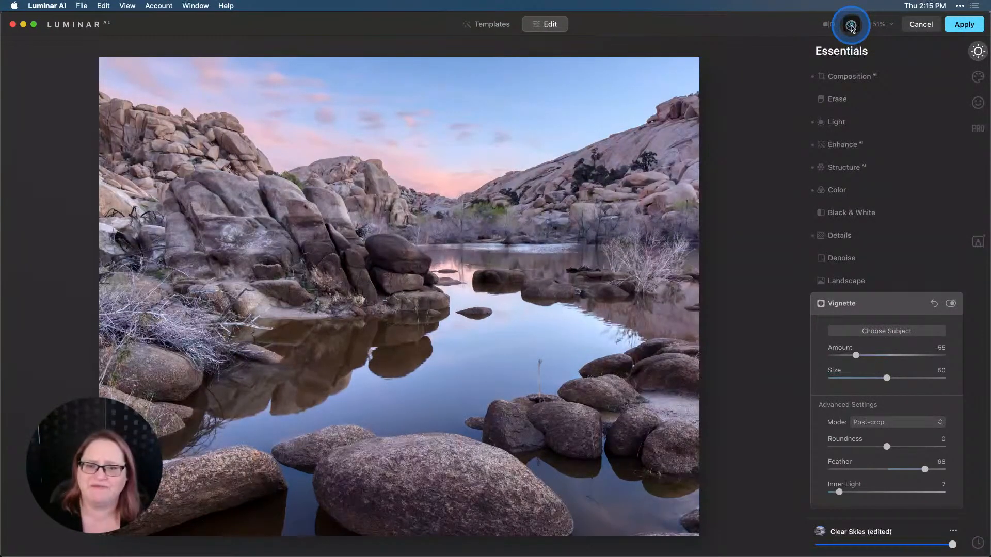
left_click(851, 25)
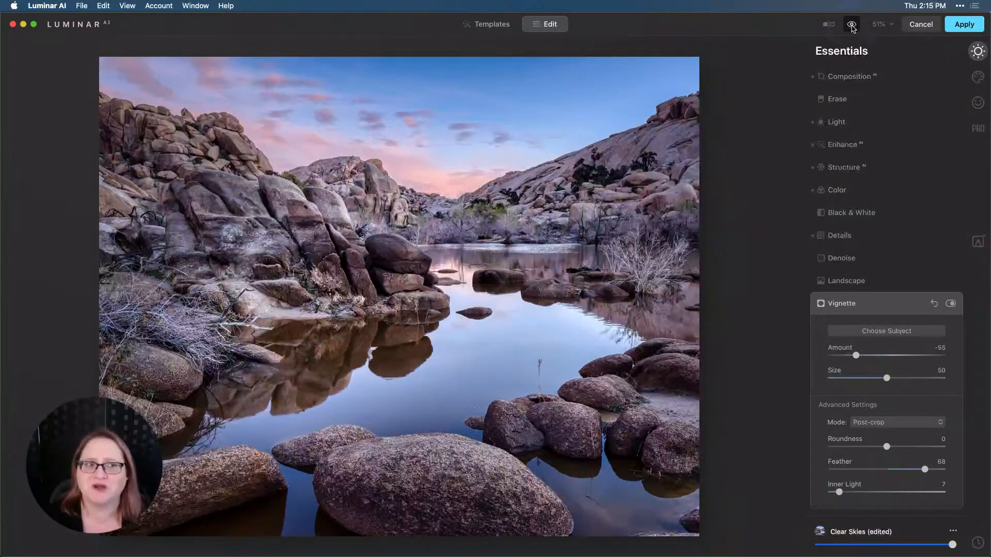
left_click(960, 26)
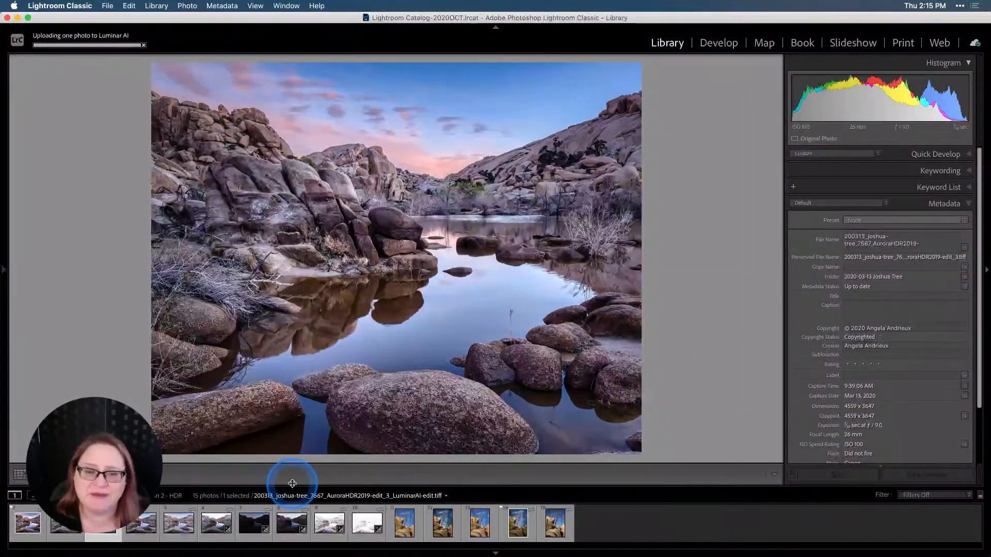
- Select the three original bracketed exposures starting with 200313_joshua-tree_7667.CR2 to review the source photos
left_click(217, 527)
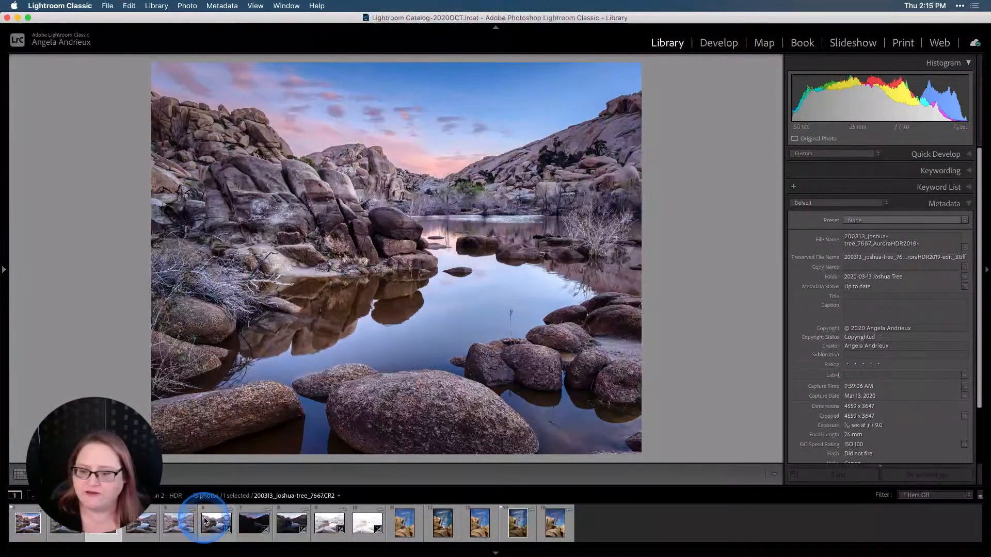
left_click(279, 526)
left_click(283, 524, "shift")
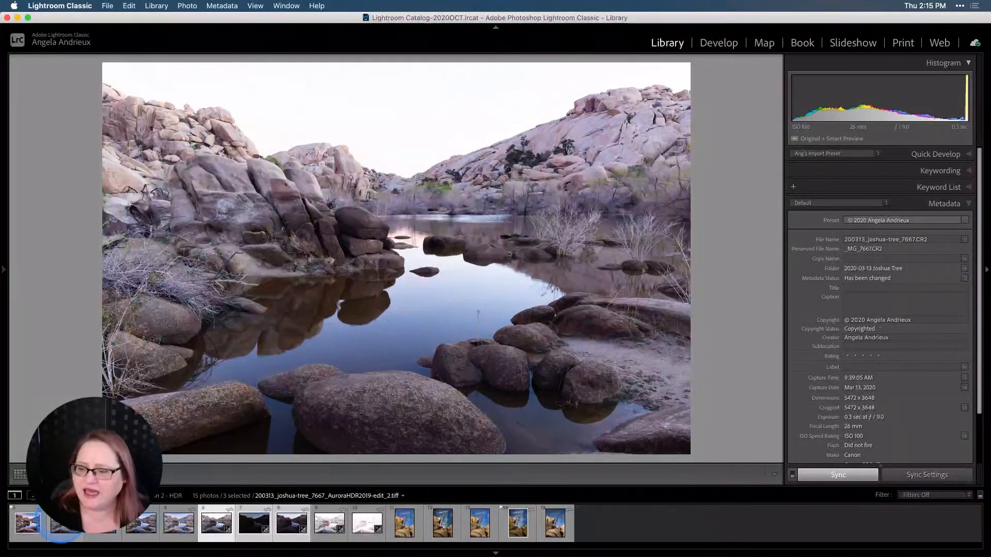
- Select 200313_joshua-tree_7667_AuroraHDR2019-edit_0_LuminarAI-edit.tiff and start opening it for external editing
left_click(32, 529)
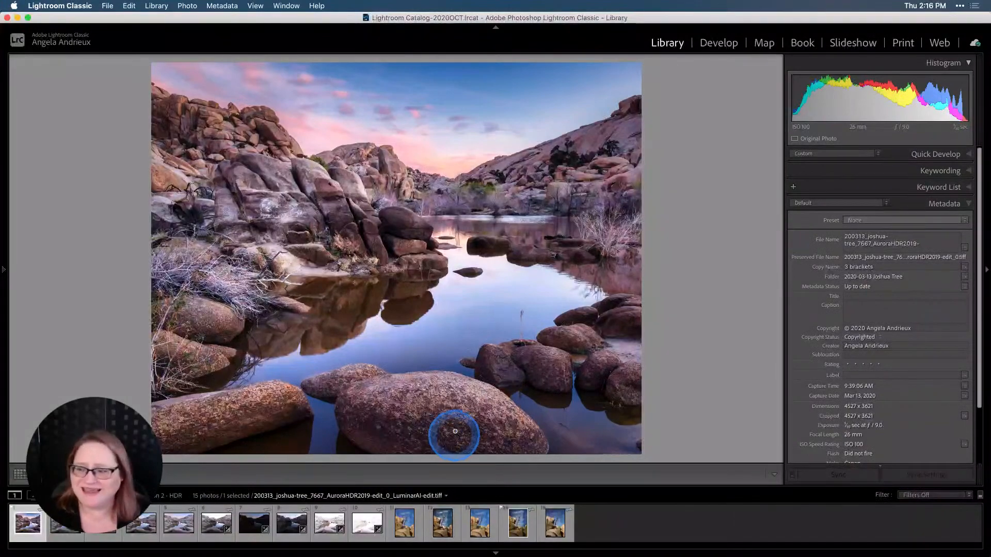
key("super+e")
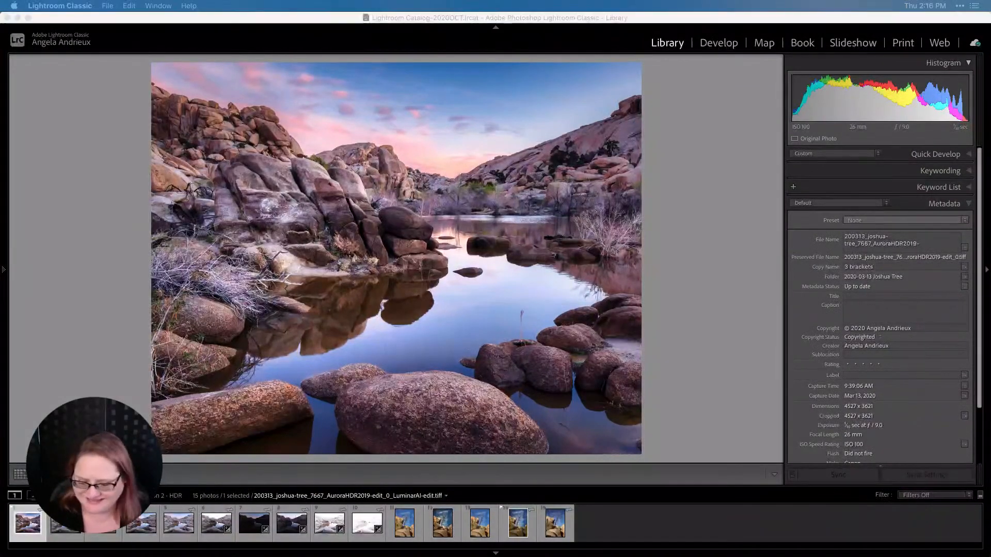